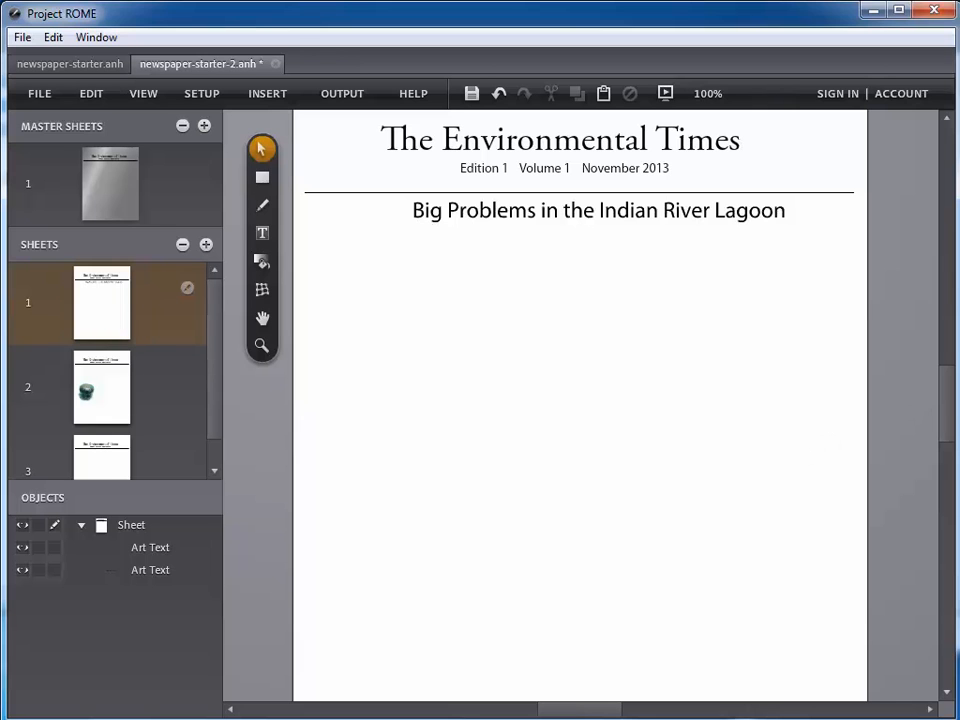
On the master sheet, move the title "The Environmental Times" up close to the page's upper edge.
{"action": "left_click_drag", "start_coordinate": [948, 411], "coordinate": [945, 402]}
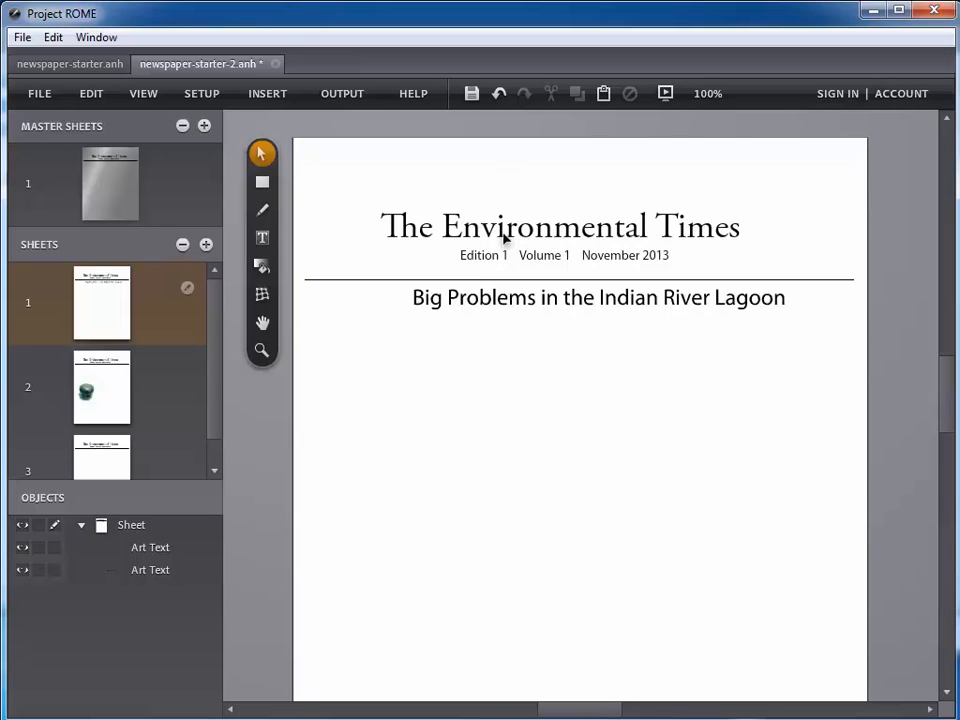
{"action": "left_click", "coordinate": [121, 193]}
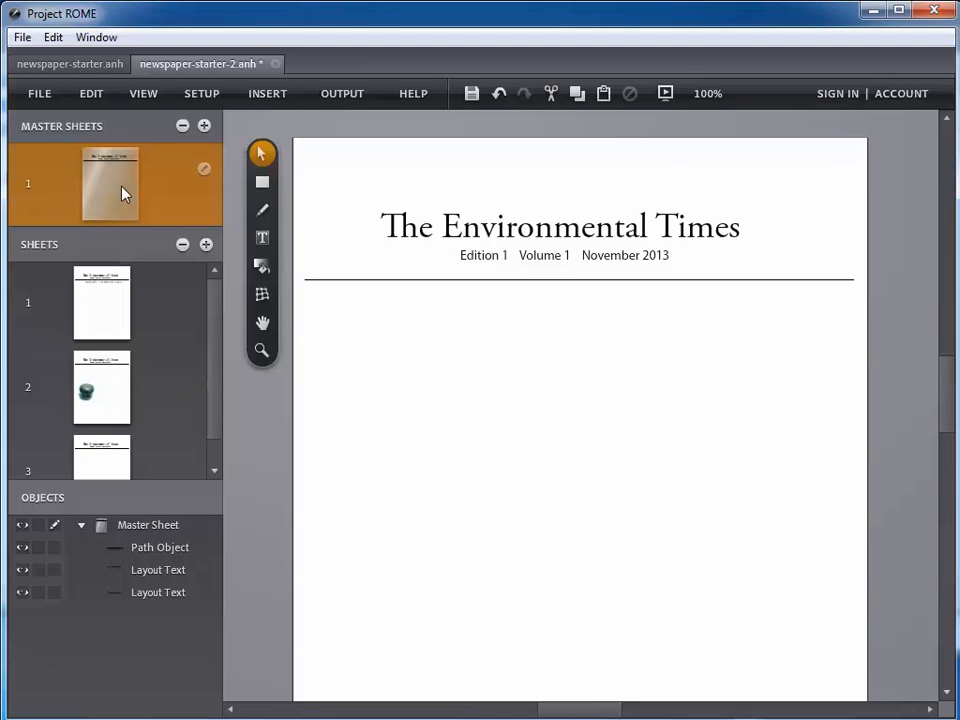
{"action": "left_click", "coordinate": [146, 95]}
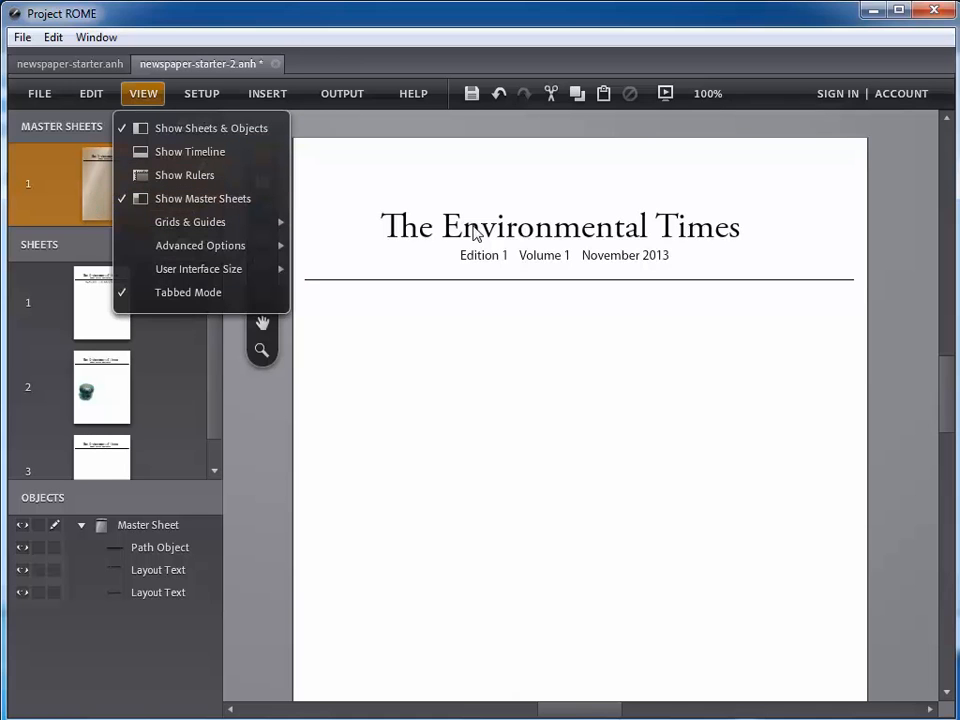
{"action": "left_click", "coordinate": [356, 175]}
{"action": "left_click_drag", "start_coordinate": [544, 240], "coordinate": [553, 180]}
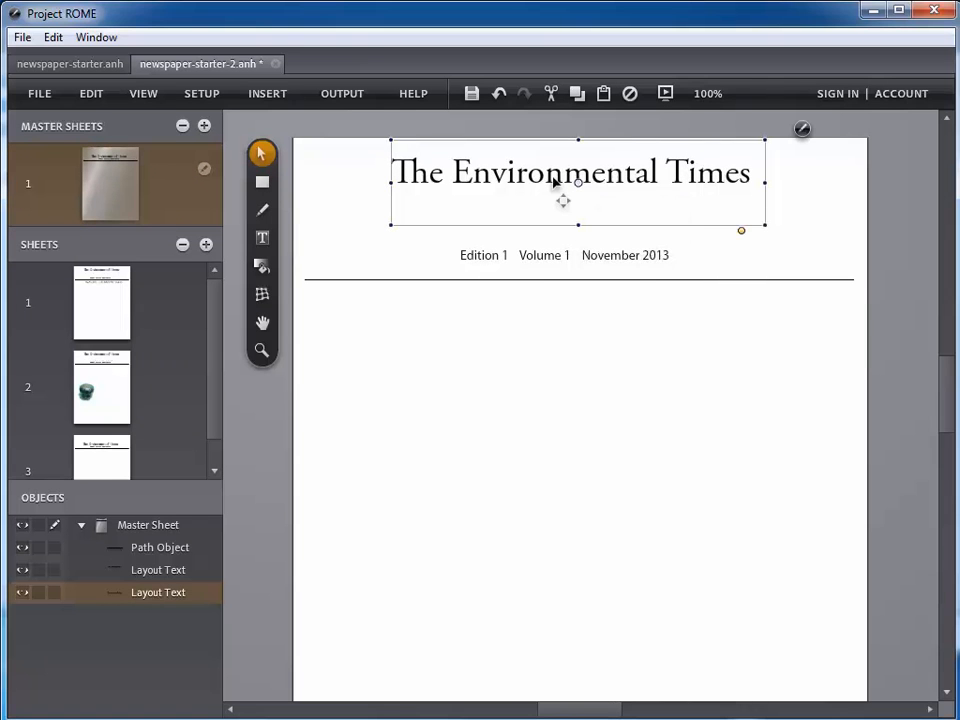
Shorten the master sheet's edition and date text box and move it directly beneath the newspaper title.
{"action": "left_click", "coordinate": [529, 258]}
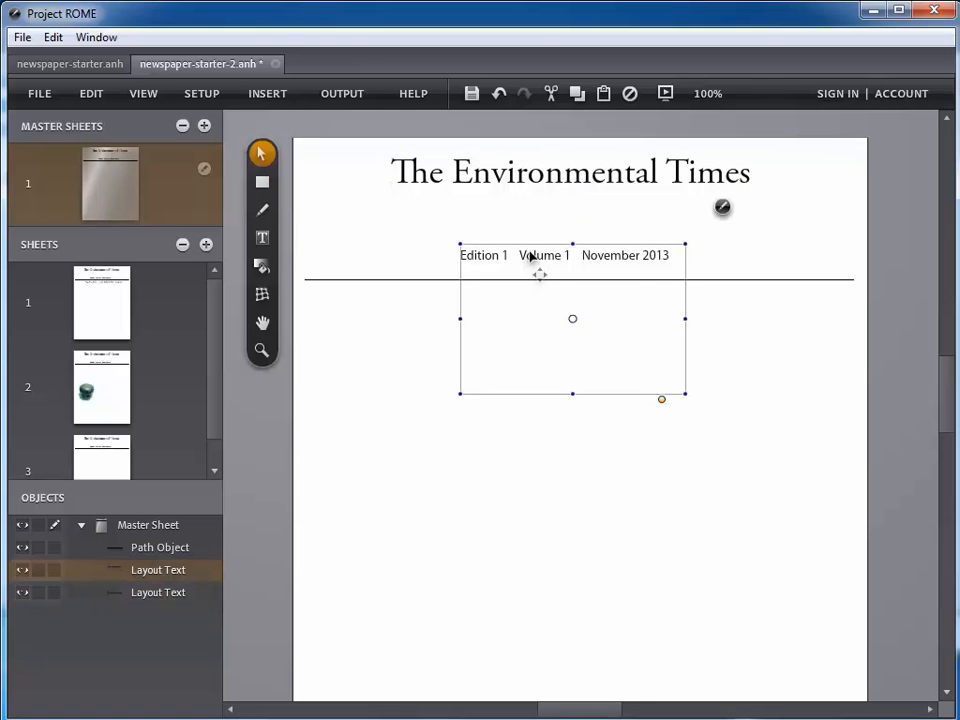
{"action": "left_click_drag", "start_coordinate": [573, 398], "coordinate": [546, 203]}
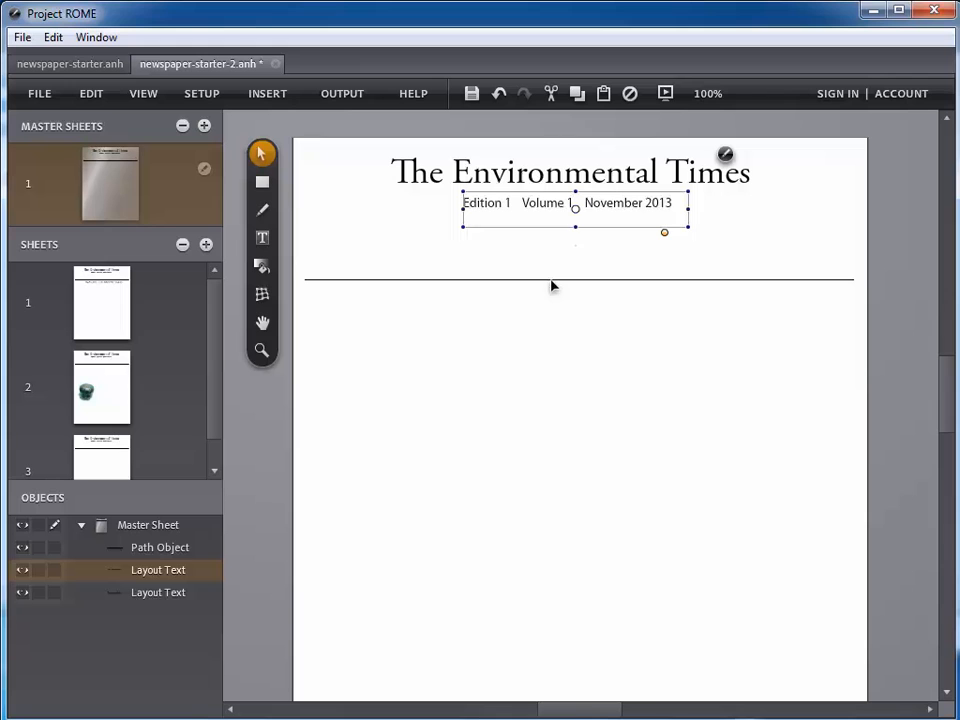
{"action": "left_click", "coordinate": [554, 242]}
Nudge the master sheet's horizontal rule up until it sits just below the edition and date line.
{"action": "left_click", "coordinate": [556, 279]}
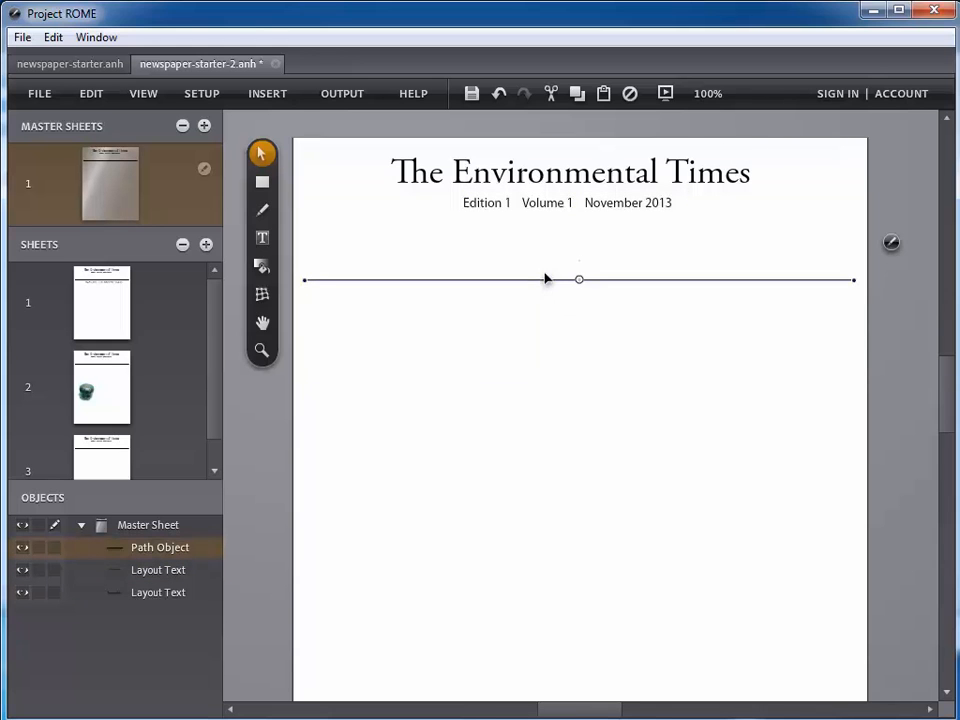
{"action": "key", "text": "Up"}
{"action": "key", "text": "Up"}
{"action": "key", "text": "Up"}
{"action": "key", "text": "Up"}
{"action": "key", "text": "Up"}
{"action": "key", "text": "Up"}
{"action": "key", "text": "Up"}
{"action": "key", "text": "Up"}
{"action": "key", "text": "Up"}
{"action": "key", "text": "Up"}
{"action": "key", "text": "Up"}
{"action": "key", "text": "Up"}
{"action": "key", "text": "Up"}
{"action": "key", "text": "Up"}
{"action": "key", "text": "Up"}
{"action": "key", "text": "Up"}
{"action": "key", "text": "Up"}
{"action": "key", "text": "Up"}
{"action": "key", "text": "Up"}
{"action": "key", "text": "Up"}
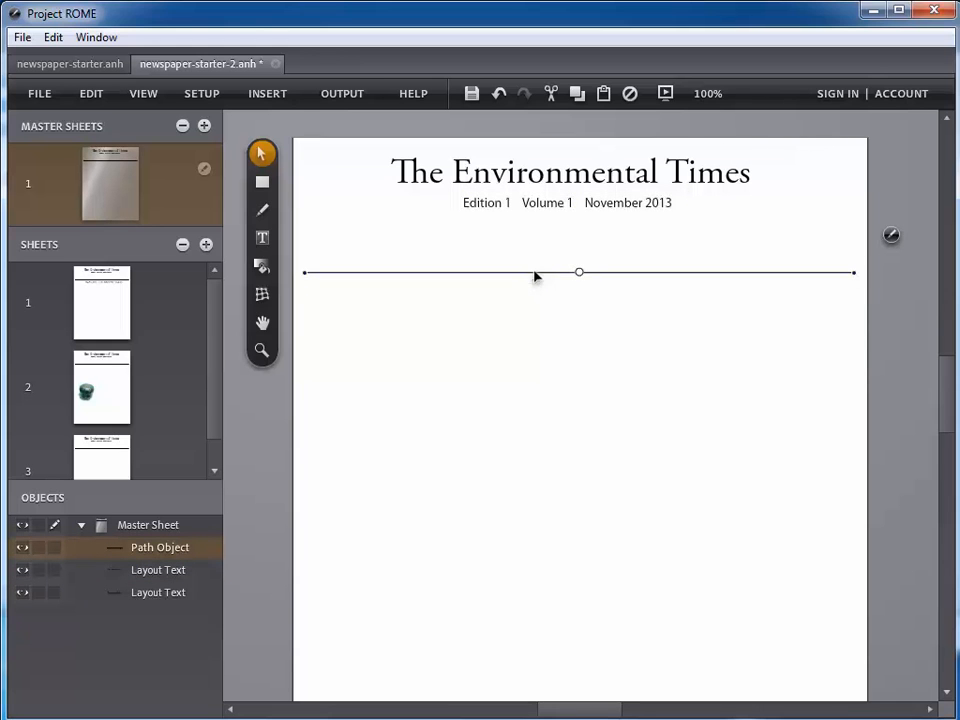
{"action": "key", "text": "Up"}
{"action": "key", "text": "Up"}
{"action": "key", "text": "Up"}
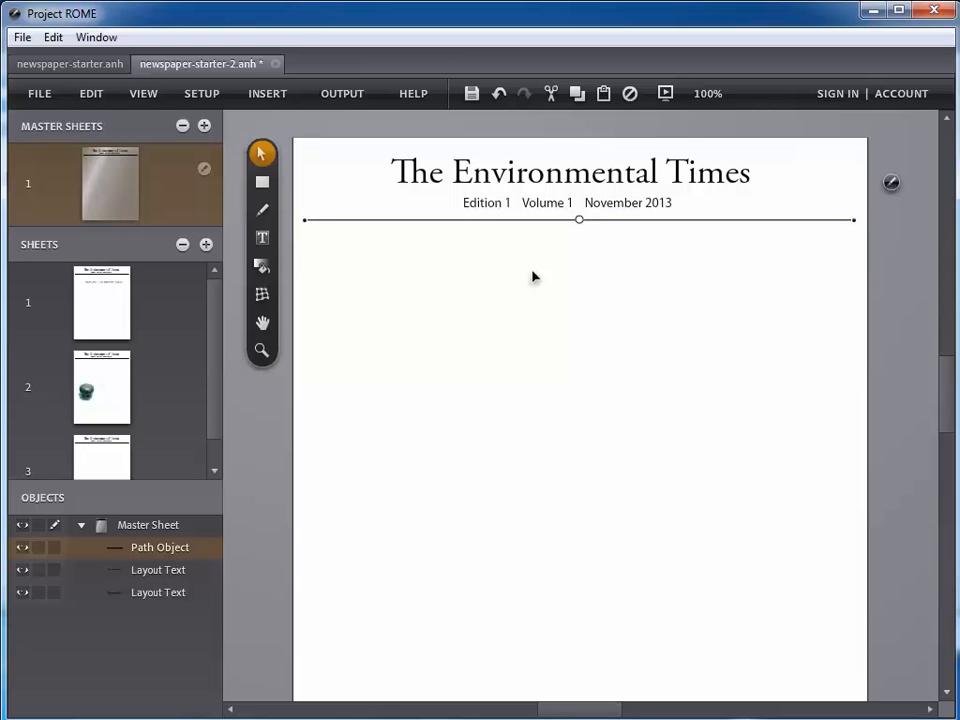
{"action": "left_click", "coordinate": [533, 277]}
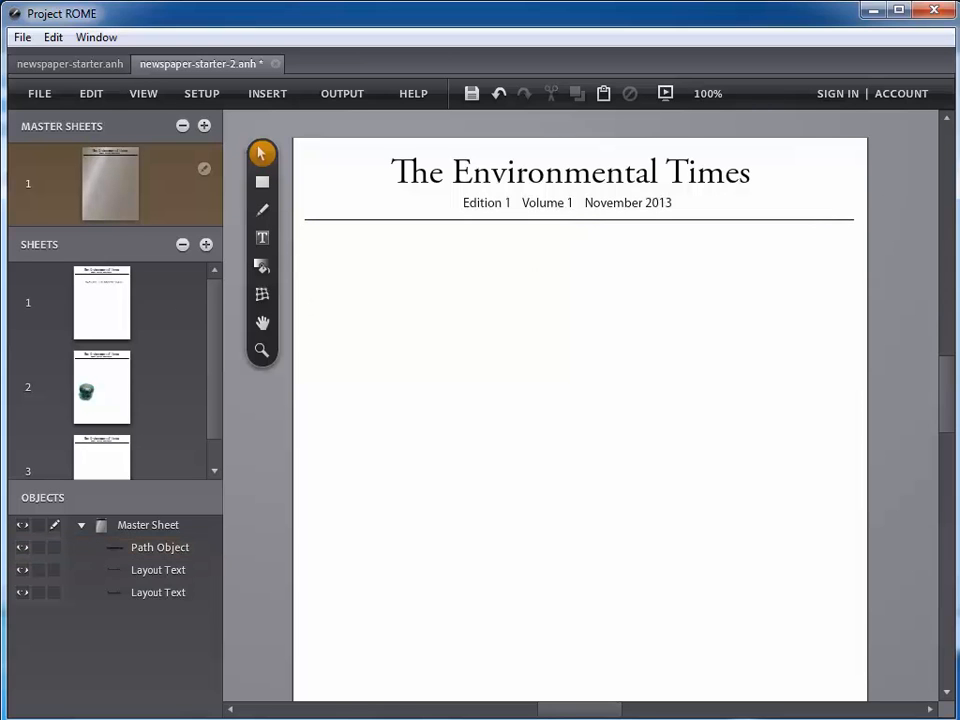
Check the repositioned masthead on sheets 1, 2 and 3.
{"action": "left_click", "coordinate": [124, 313]}
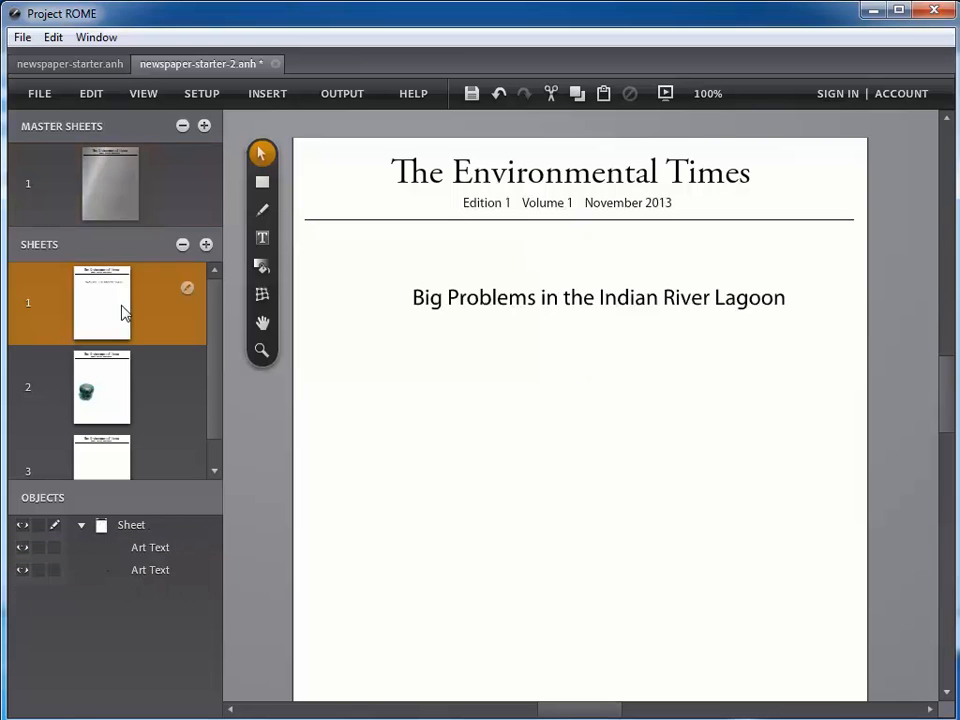
{"action": "left_click", "coordinate": [120, 396]}
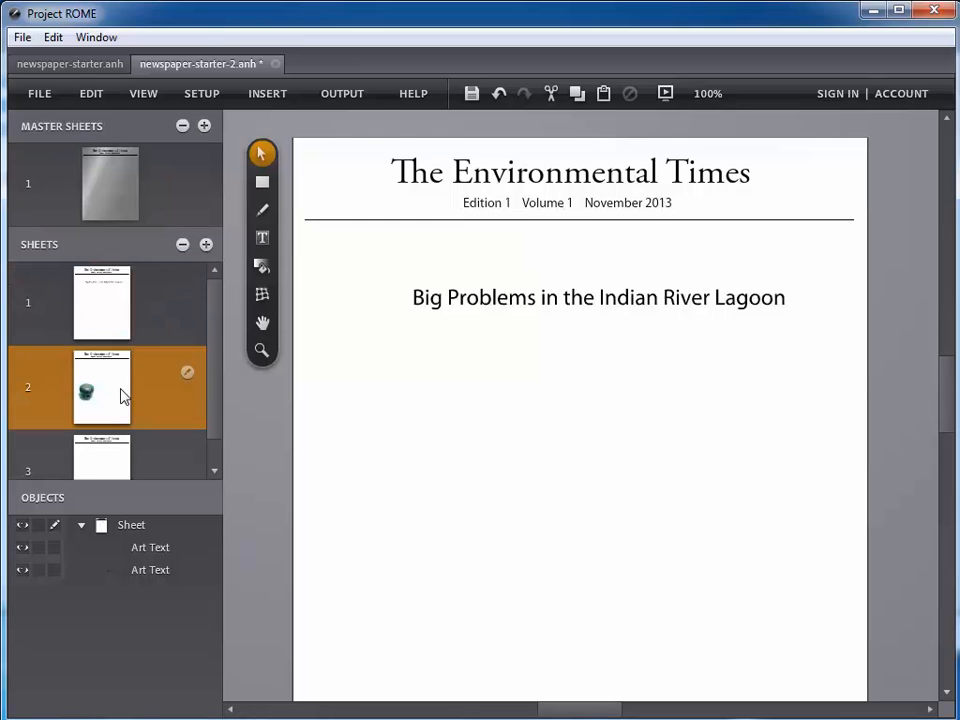
{"action": "left_click", "coordinate": [117, 448]}
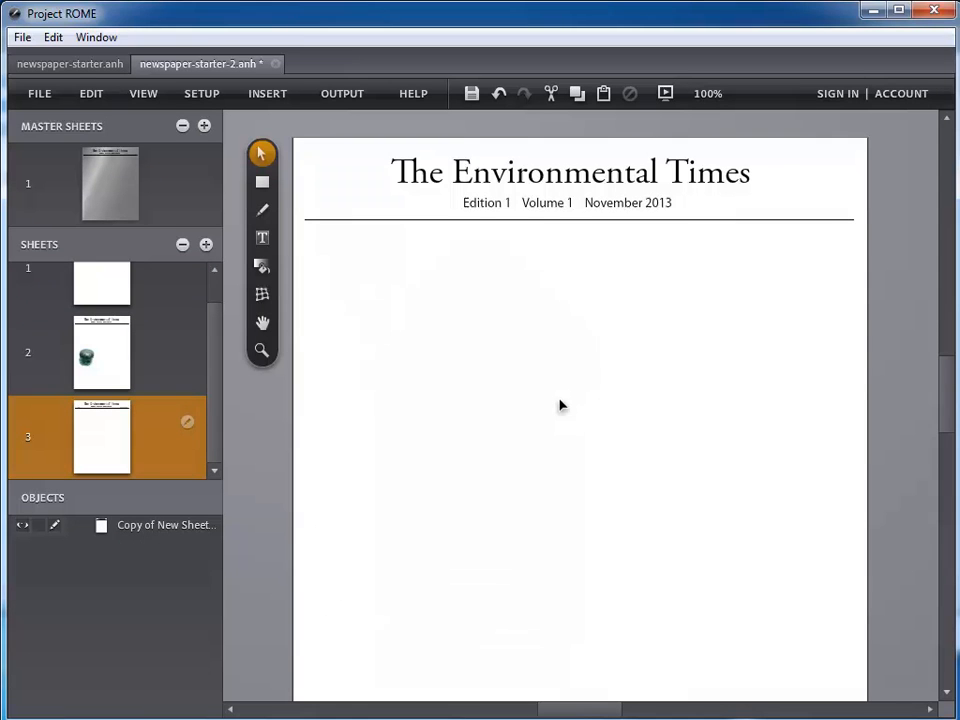
{"action": "left_click", "coordinate": [560, 405]}
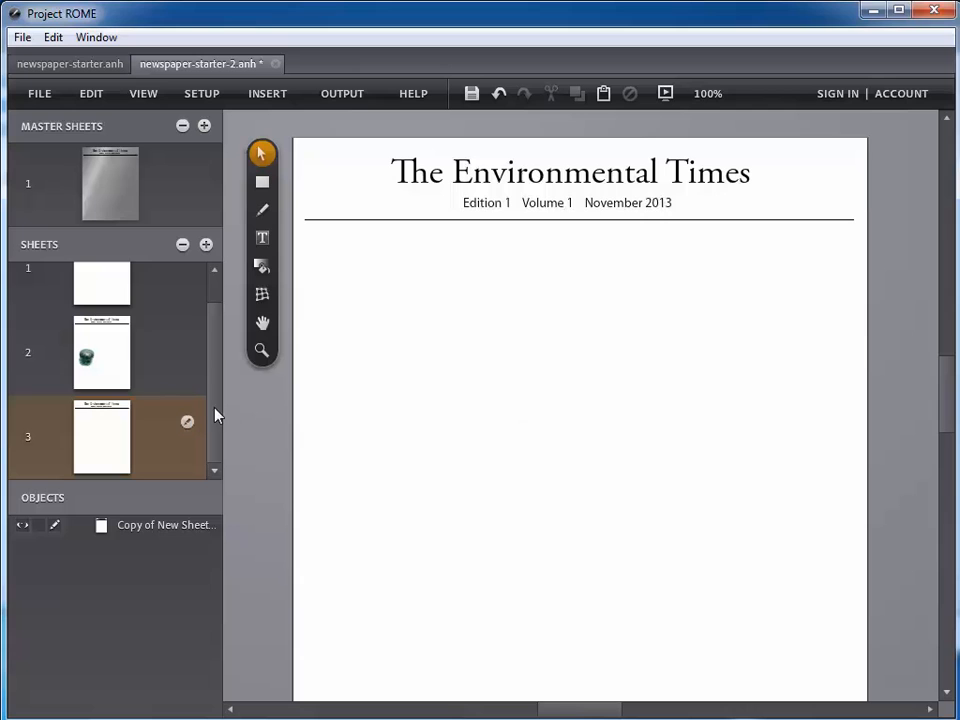
{"action": "scroll", "coordinate": [218, 358], "scroll_direction": "up", "scroll_amount": 1}
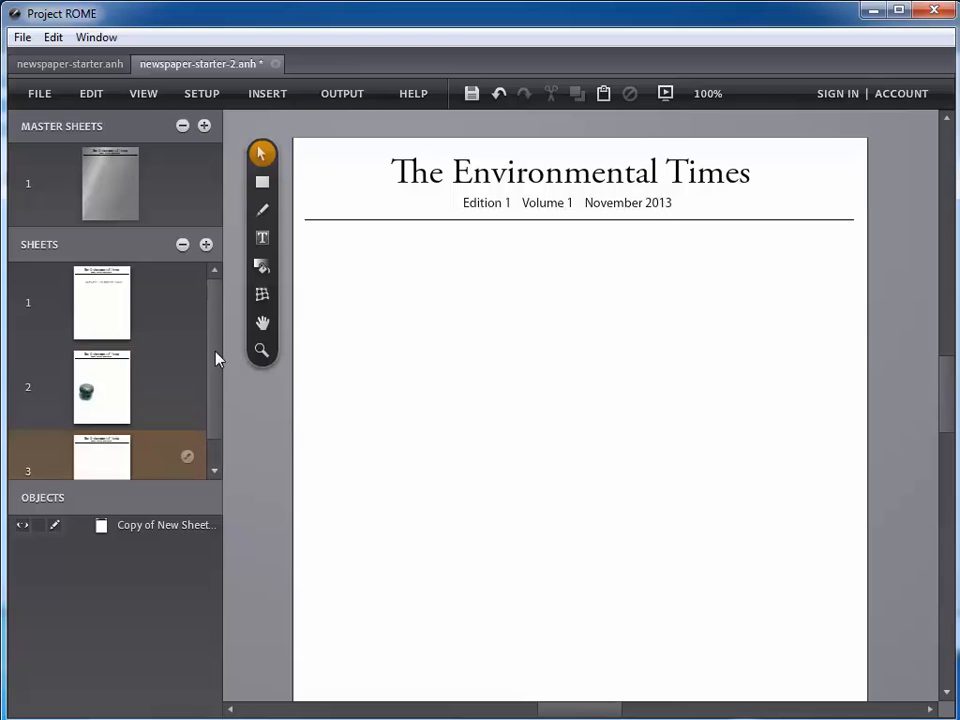
On sheet 1, move the headline "Big Problems in the Indian River Lagoon" up to just below the masthead rule.
{"action": "left_click", "coordinate": [120, 316]}
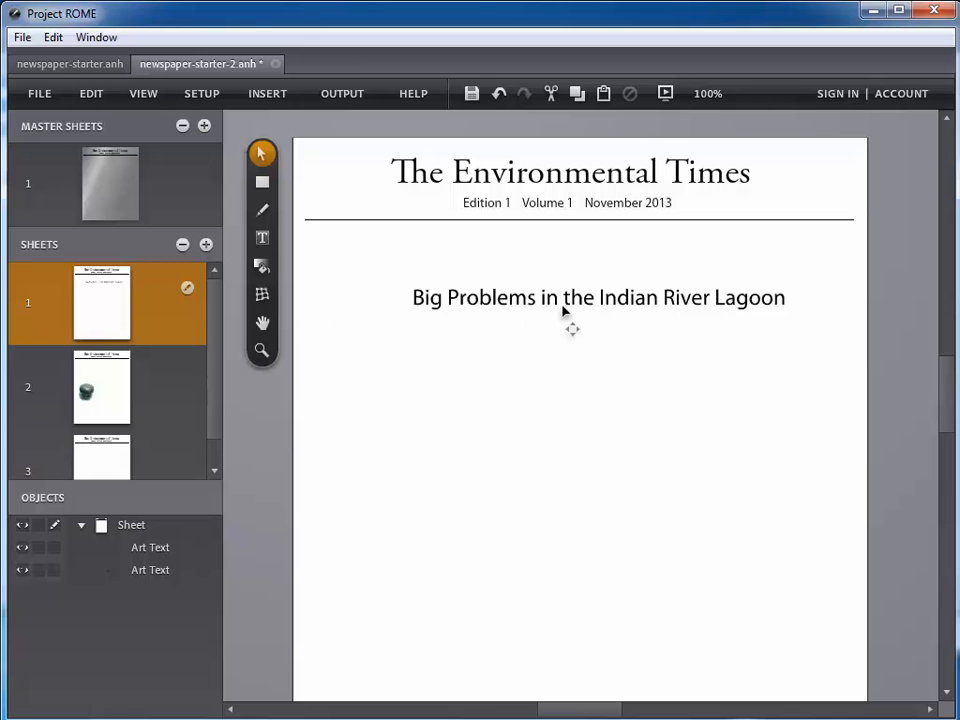
{"action": "left_click_drag", "start_coordinate": [564, 306], "coordinate": [550, 252]}
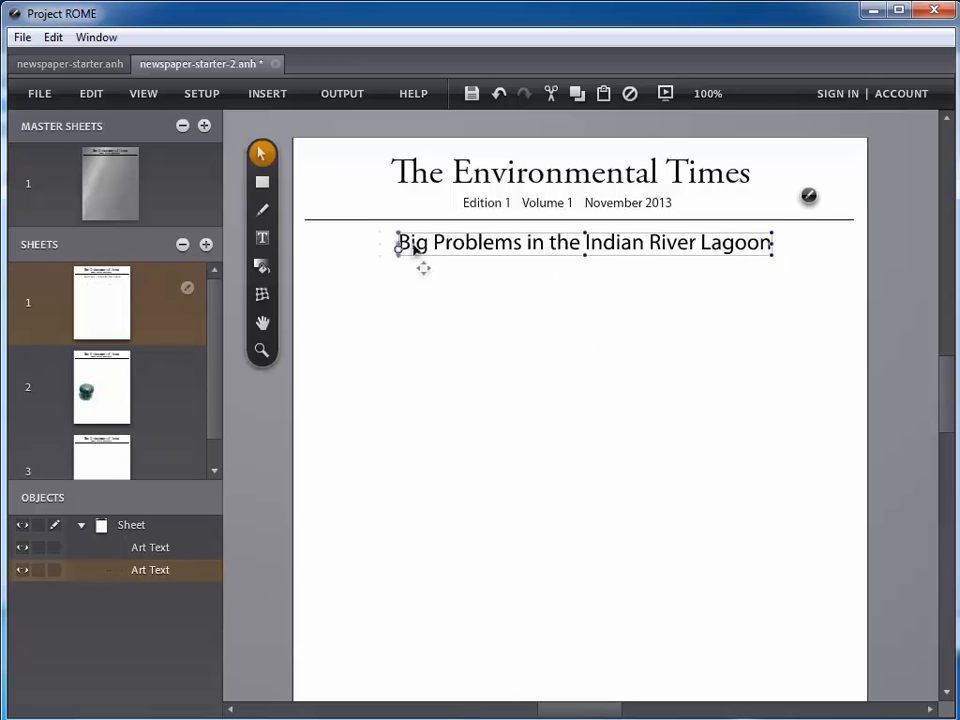
{"action": "left_click", "coordinate": [263, 240]}
{"action": "left_click", "coordinate": [286, 229]}
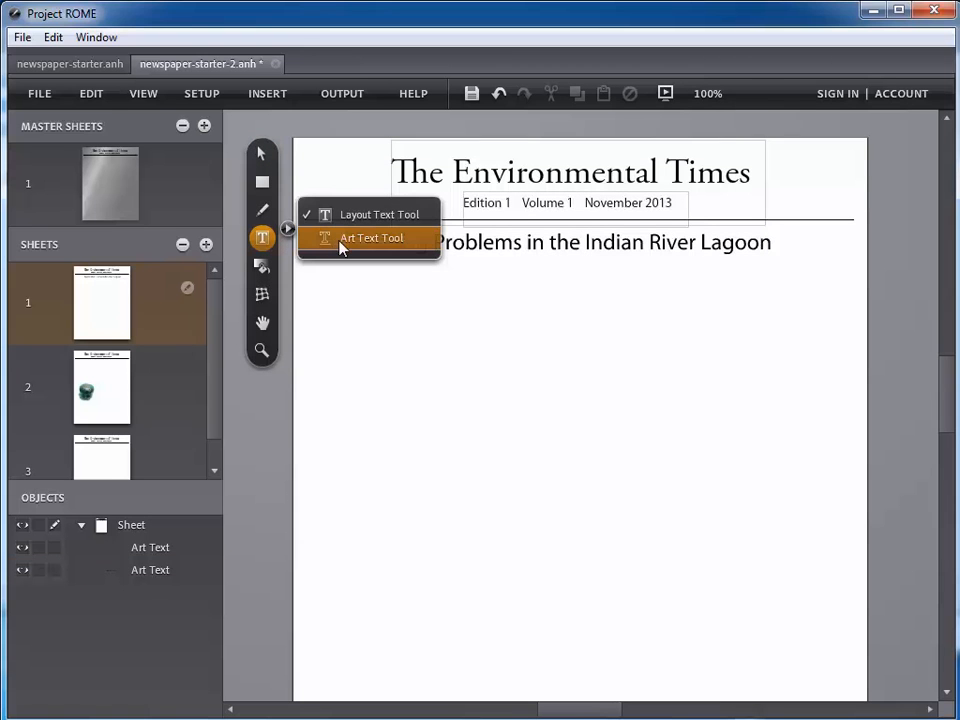
{"action": "left_click", "coordinate": [260, 156]}
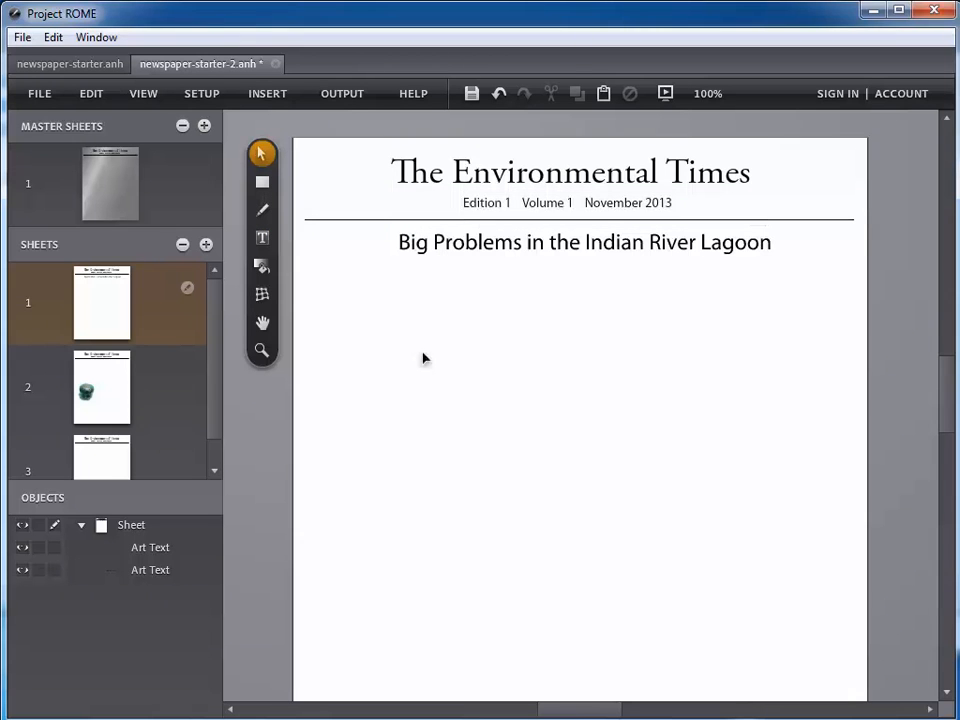
{"action": "left_click", "coordinate": [556, 253]}
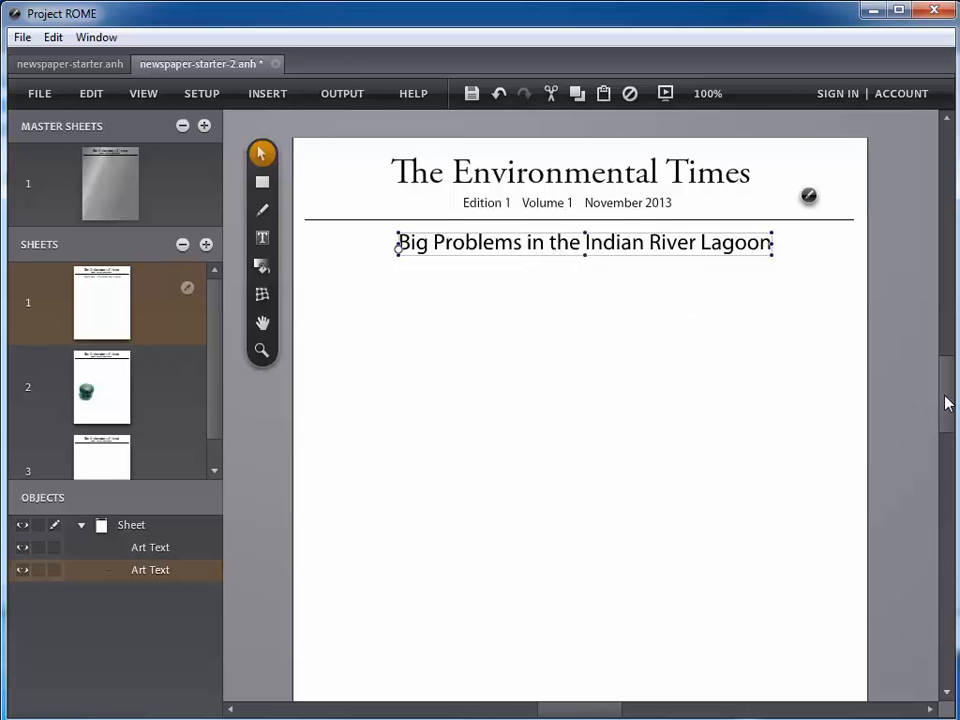
Add a layout text box below the headline on sheet 1 and enlarge it to fill the page down to near its lower edge.
{"action": "mouse_move", "coordinate": [948, 403]}
{"action": "left_mouse_down"}
{"action": "mouse_move", "coordinate": [949, 430]}
{"action": "mouse_move", "coordinate": [946, 403]}
{"action": "mouse_move", "coordinate": [948, 424]}
{"action": "mouse_move", "coordinate": [943, 413]}
{"action": "left_mouse_up"}
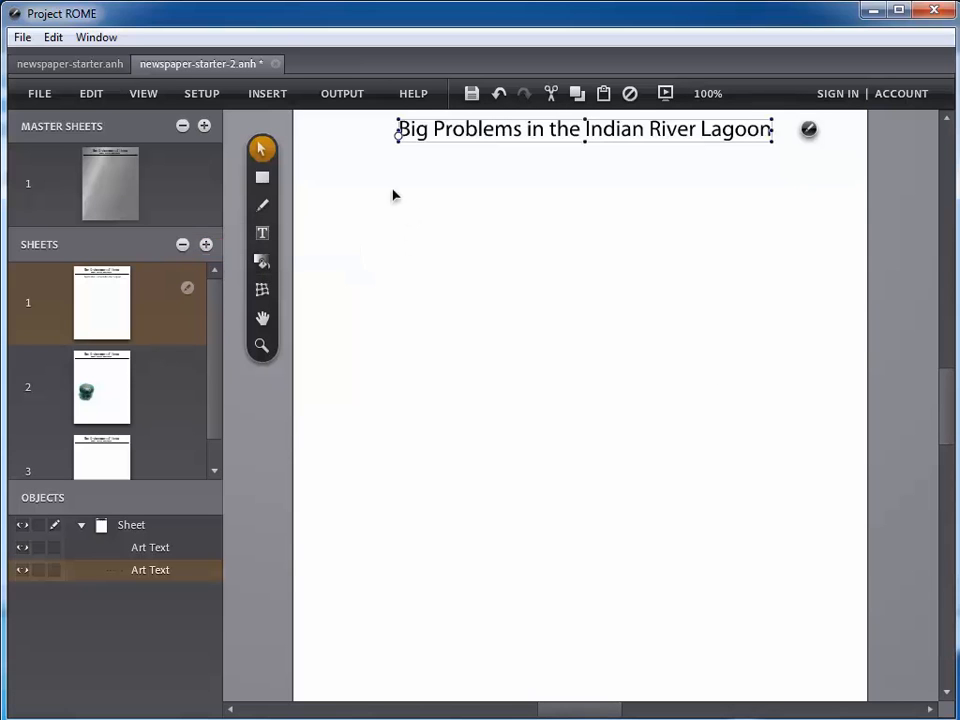
{"action": "left_click", "coordinate": [262, 235]}
{"action": "left_click", "coordinate": [287, 223]}
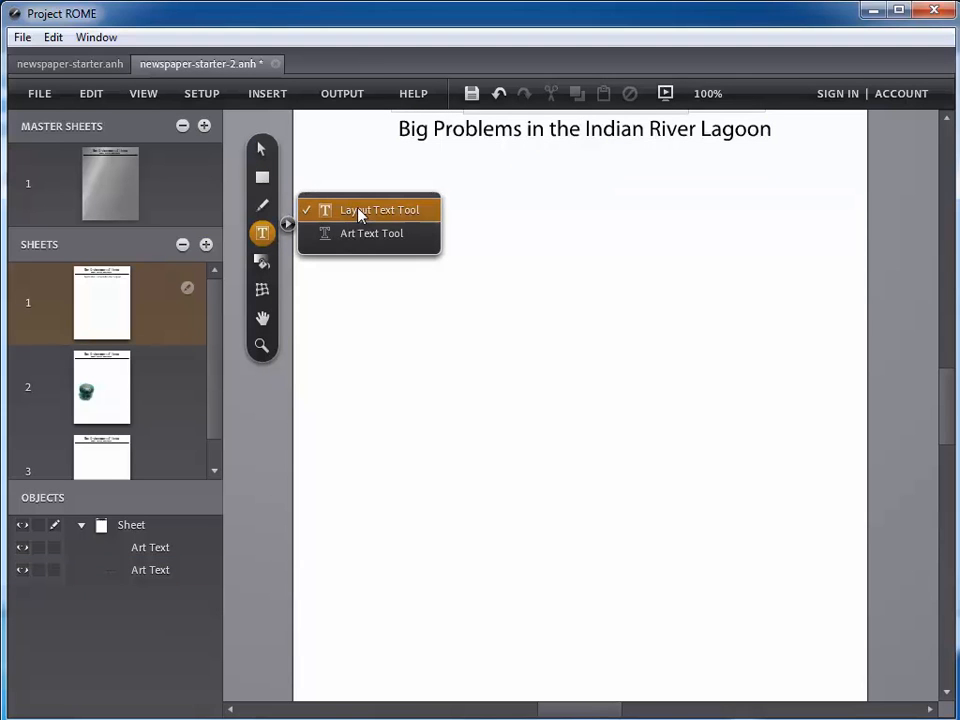
{"action": "left_click", "coordinate": [325, 160]}
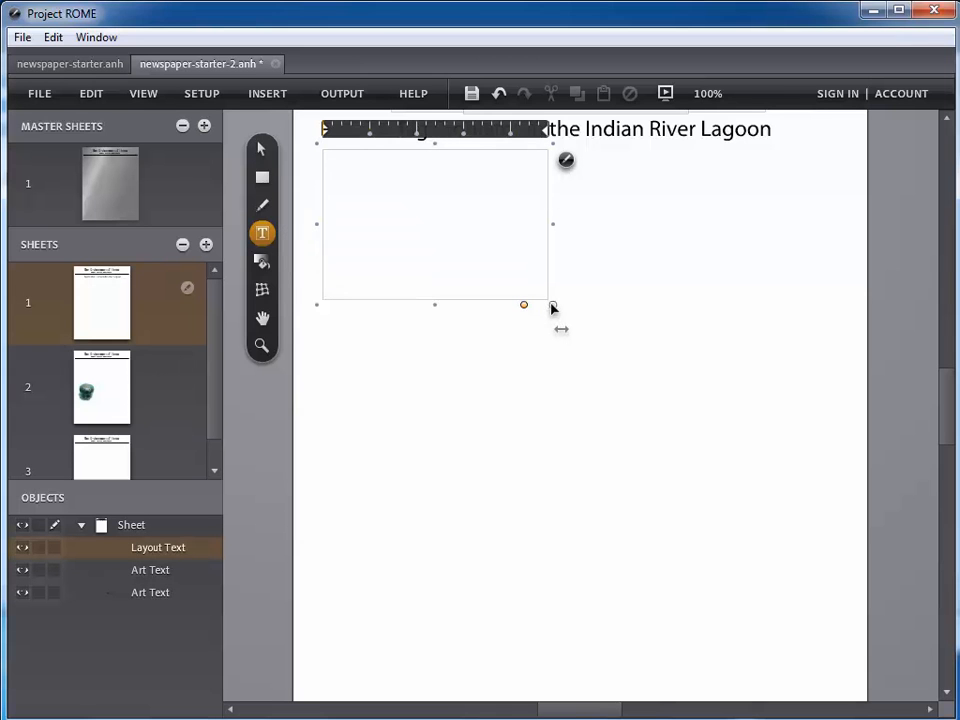
{"action": "left_click_drag", "start_coordinate": [552, 308], "coordinate": [848, 690]}
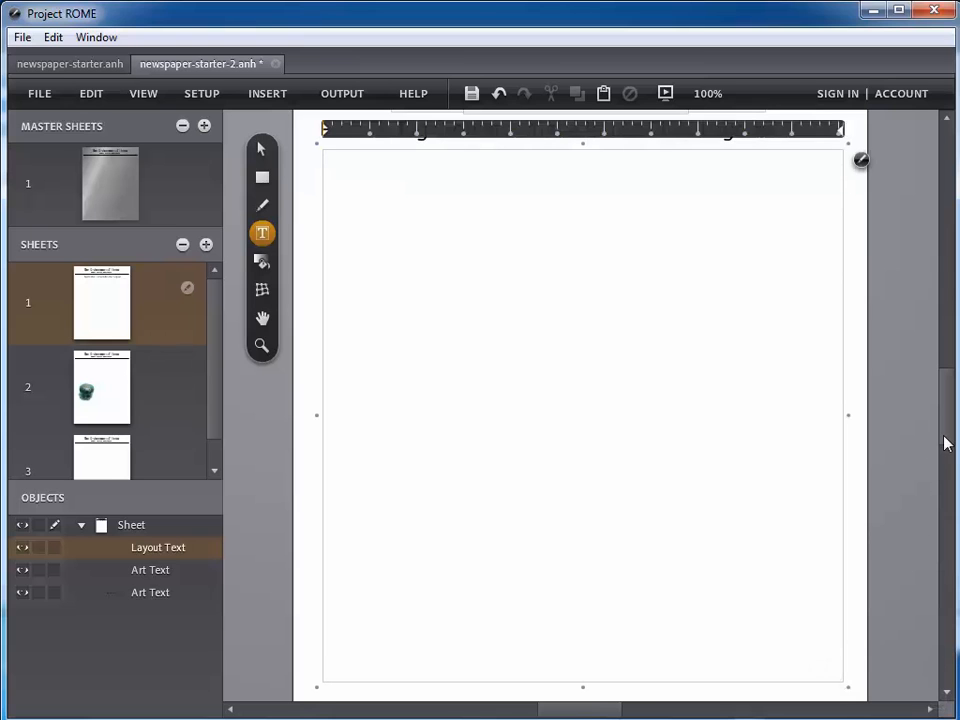
{"action": "mouse_move", "coordinate": [945, 441]}
{"action": "left_mouse_down"}
{"action": "mouse_move", "coordinate": [952, 474]}
{"action": "mouse_move", "coordinate": [951, 463]}
{"action": "left_mouse_up"}
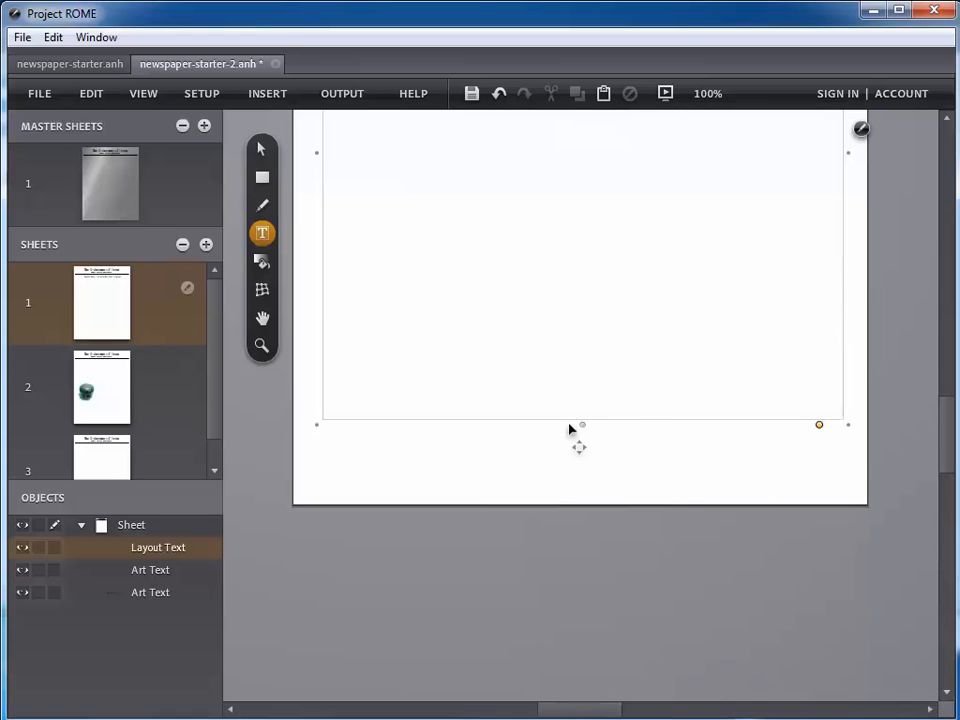
{"action": "left_click_drag", "start_coordinate": [583, 428], "coordinate": [587, 487]}
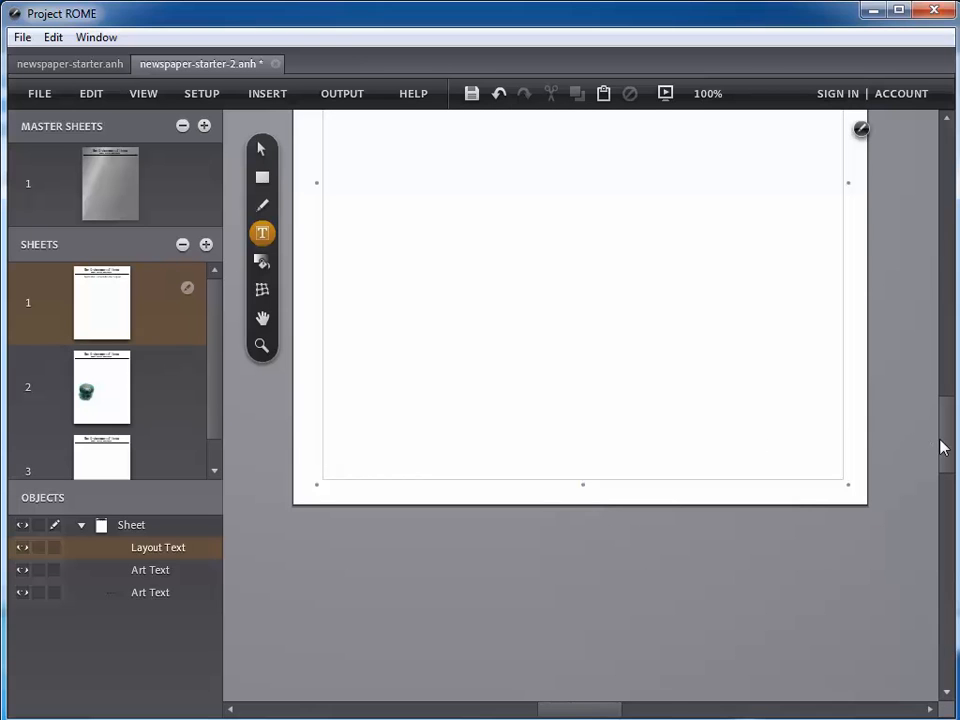
Paste the copied article text into the new layout text box on sheet 1.
{"action": "left_click_drag", "start_coordinate": [943, 448], "coordinate": [943, 401]}
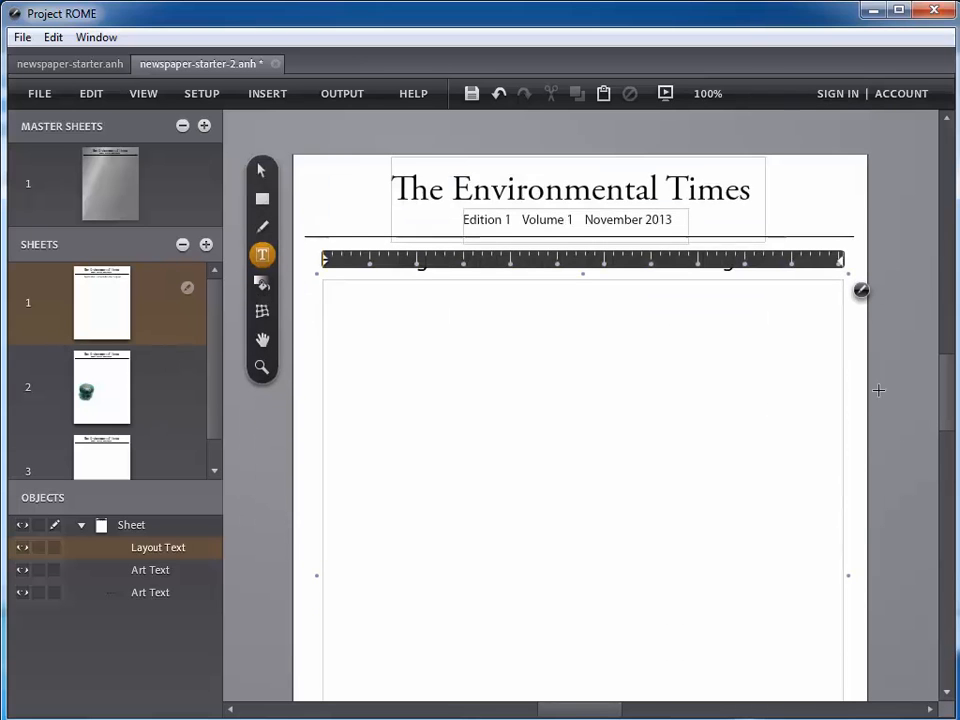
{"action": "right_click", "coordinate": [609, 390]}
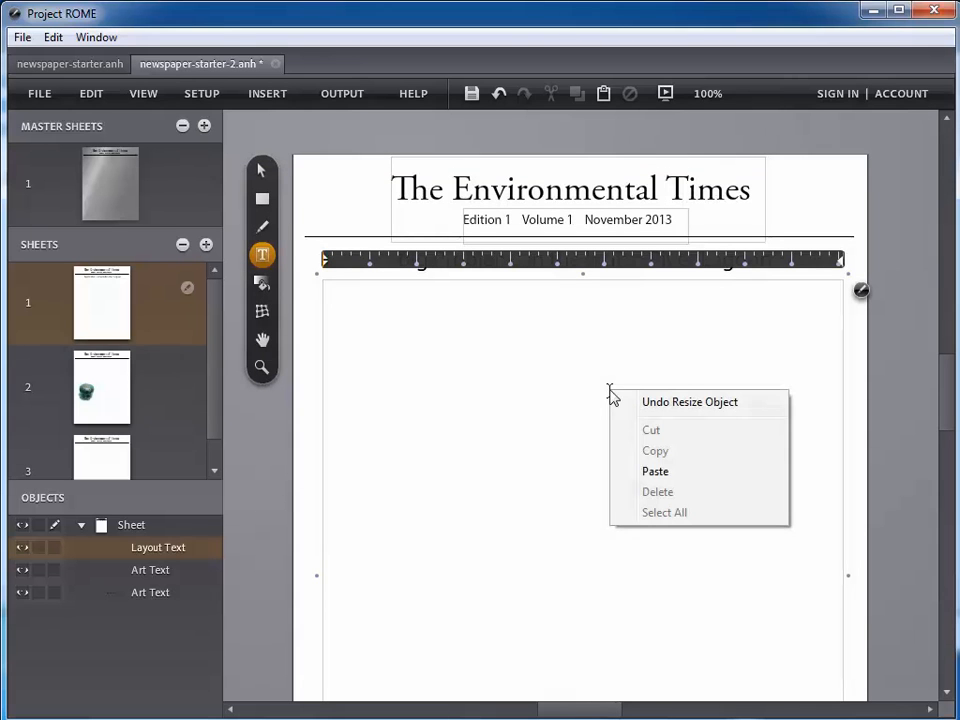
{"action": "left_click", "coordinate": [637, 470]}
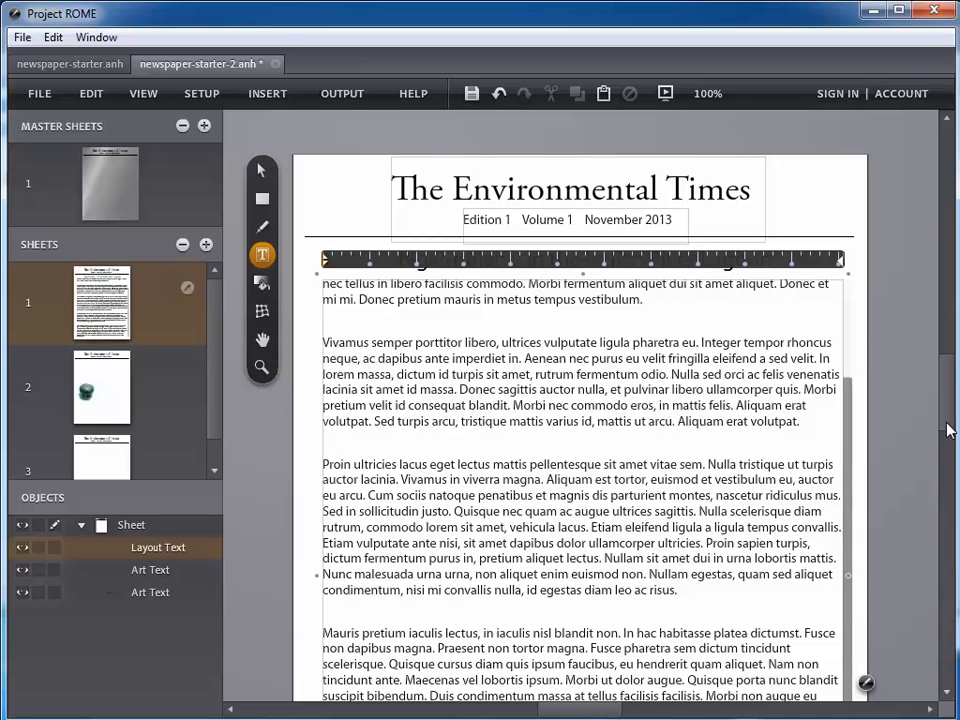
Set the article text box's layout to 3 columns.
{"action": "mouse_move", "coordinate": [947, 423]}
{"action": "left_mouse_down"}
{"action": "mouse_move", "coordinate": [948, 439]}
{"action": "mouse_move", "coordinate": [950, 412]}
{"action": "mouse_move", "coordinate": [951, 434]}
{"action": "mouse_move", "coordinate": [951, 424]}
{"action": "left_mouse_up"}
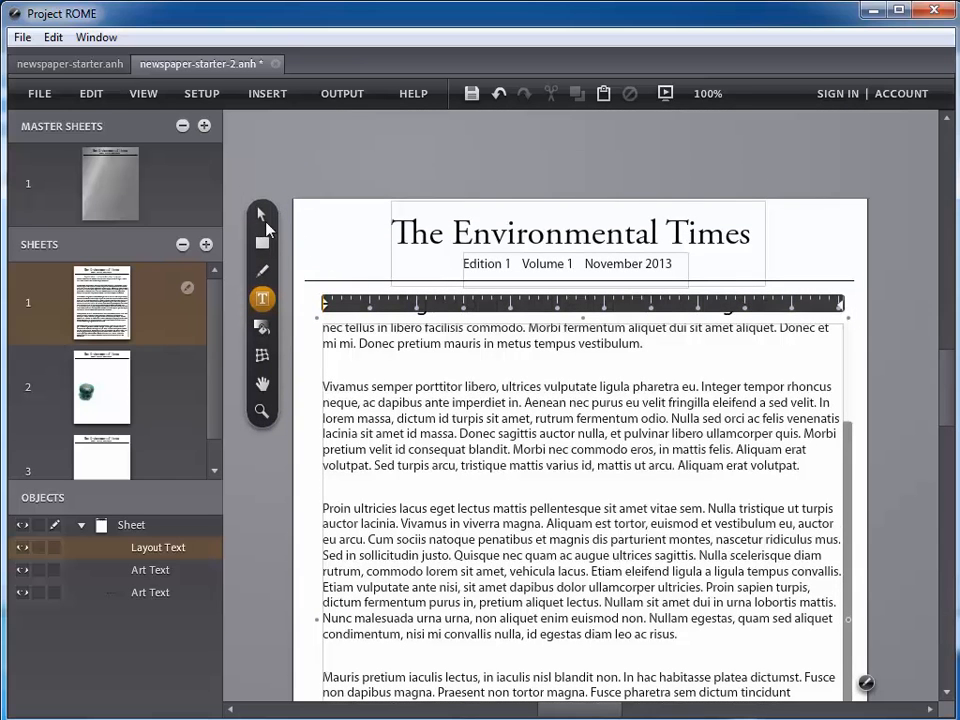
{"action": "left_click", "coordinate": [260, 217]}
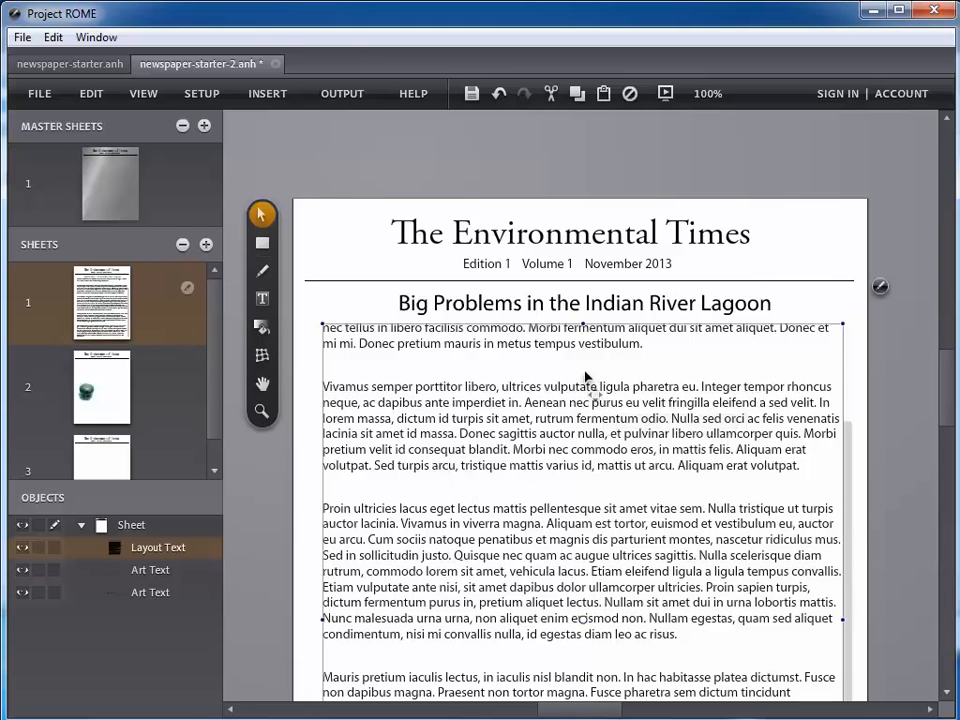
{"action": "left_click", "coordinate": [880, 287]}
{"action": "mouse_move", "coordinate": [795, 260]}
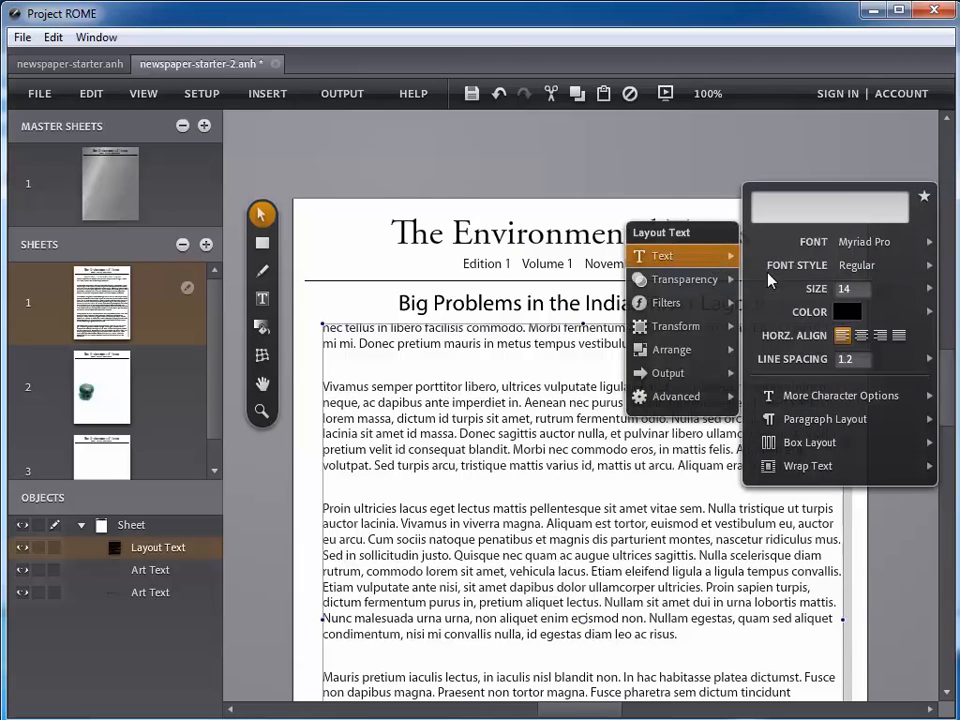
{"action": "mouse_move", "coordinate": [754, 445]}
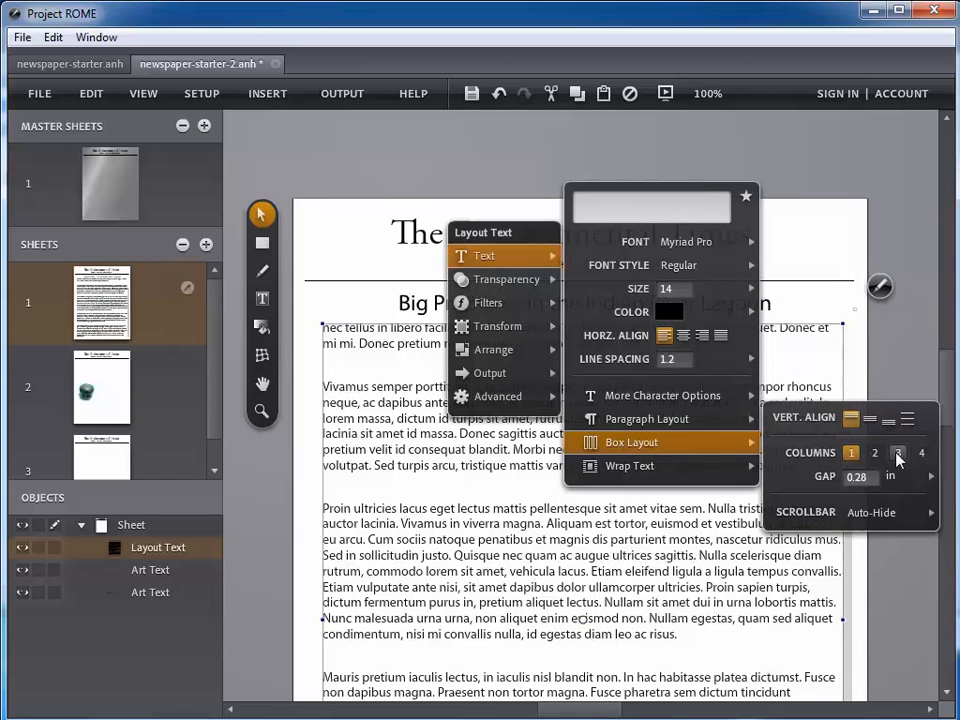
{"action": "left_click", "coordinate": [897, 455]}
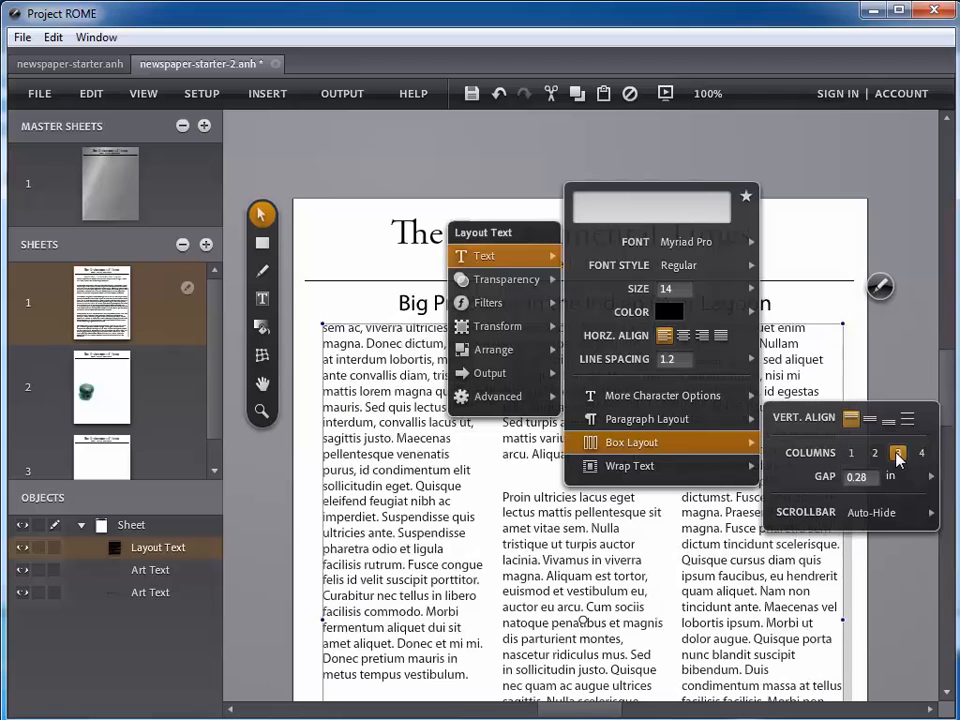
{"action": "left_click", "coordinate": [885, 513]}
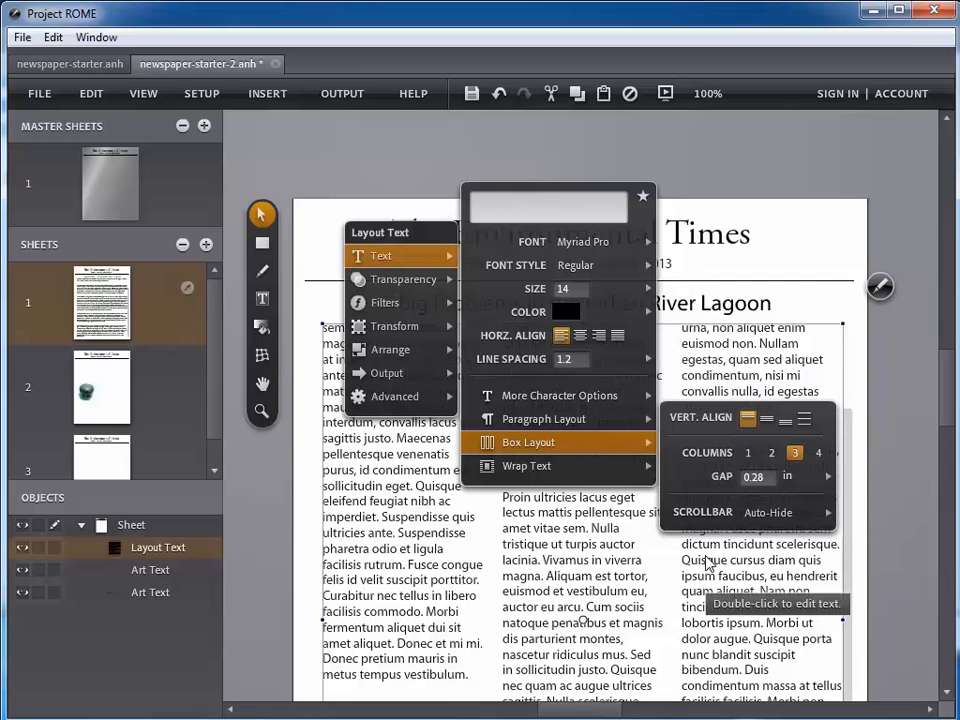
Preview the newspaper in the browser and examine how the three-column article on sheet 1 fits below its headline.
{"action": "left_click", "coordinate": [505, 497]}
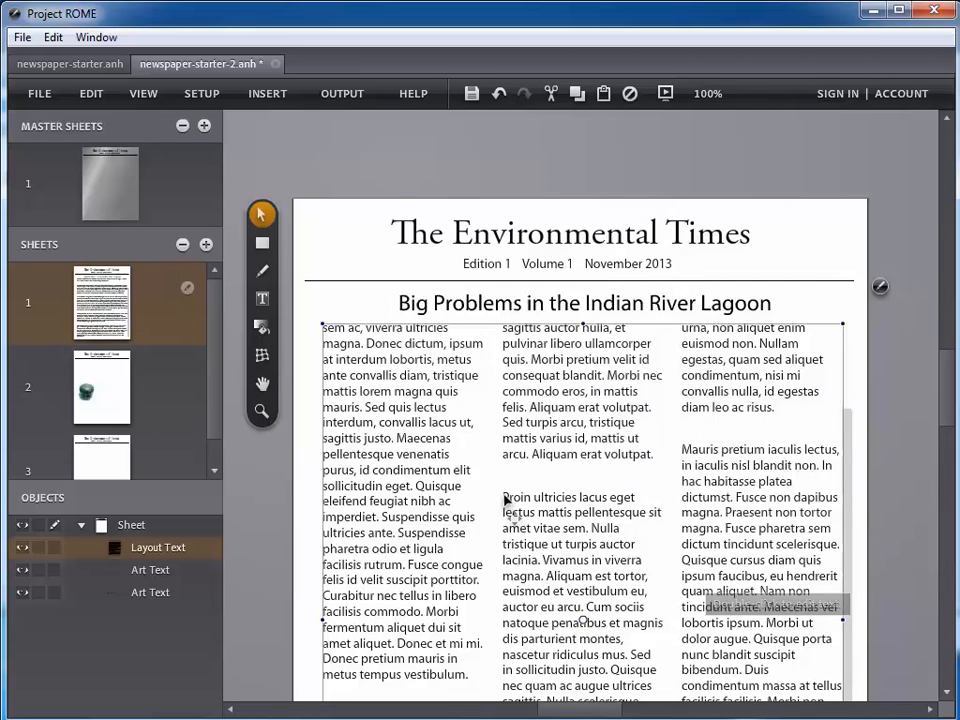
{"action": "left_click", "coordinate": [668, 94]}
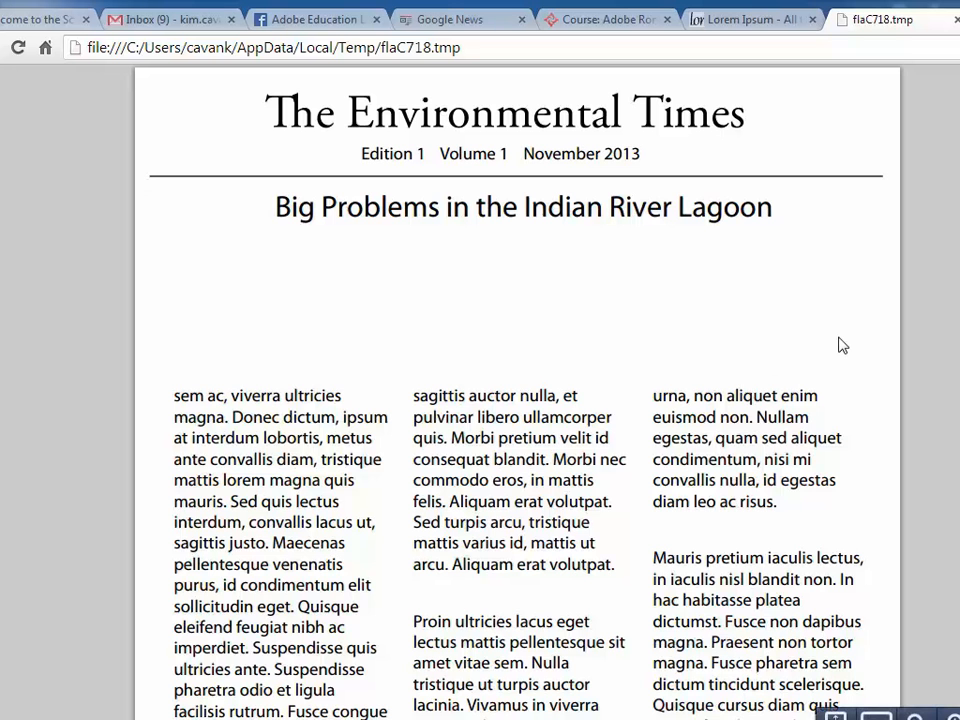
{"action": "scroll", "coordinate": [840, 344], "scroll_direction": "down", "scroll_amount": 6}
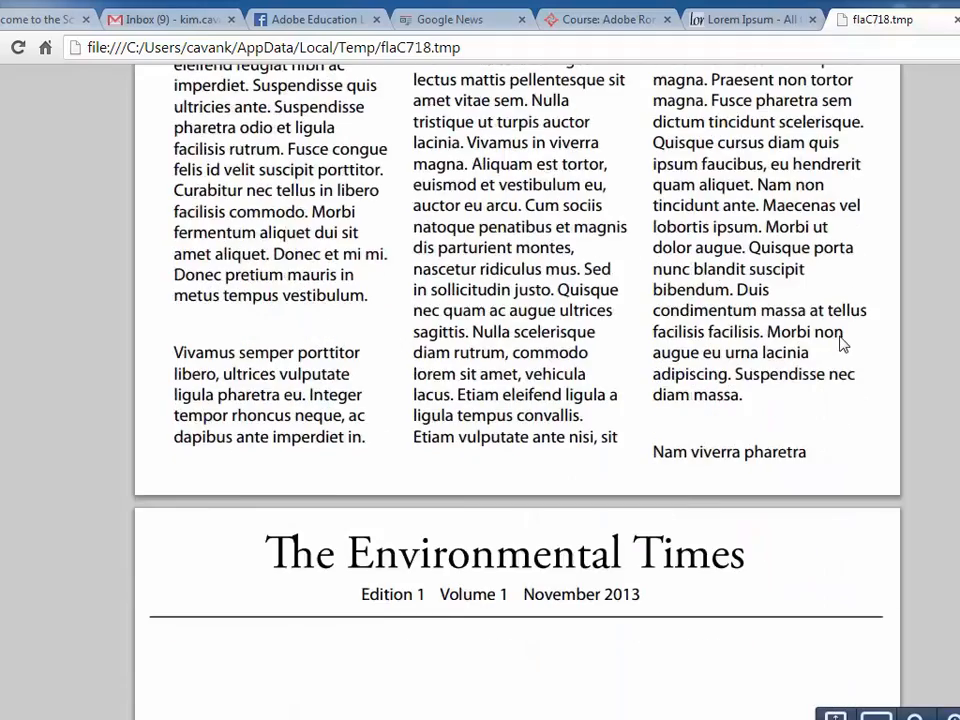
{"action": "scroll", "coordinate": [840, 344], "scroll_direction": "down", "scroll_amount": 5}
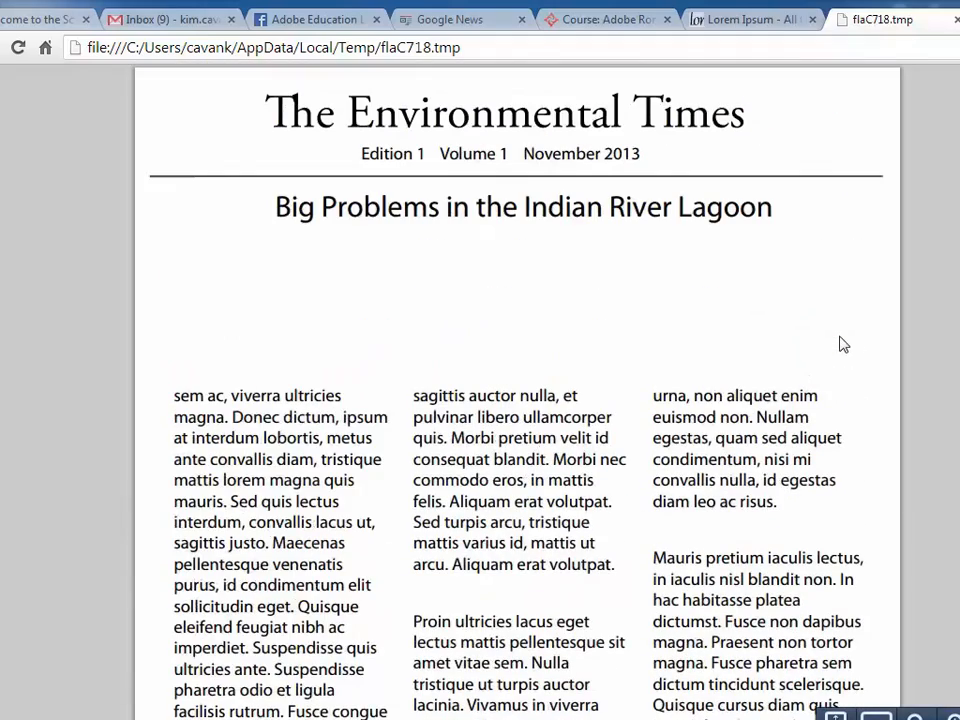
{"action": "scroll", "coordinate": [516, 440], "scroll_direction": "down", "scroll_amount": 5}
{"action": "scroll", "coordinate": [520, 447], "scroll_direction": "down", "scroll_amount": 1}
{"action": "scroll", "coordinate": [520, 447], "scroll_direction": "up", "scroll_amount": 5}
{"action": "scroll", "coordinate": [521, 447], "scroll_direction": "up", "scroll_amount": 1}
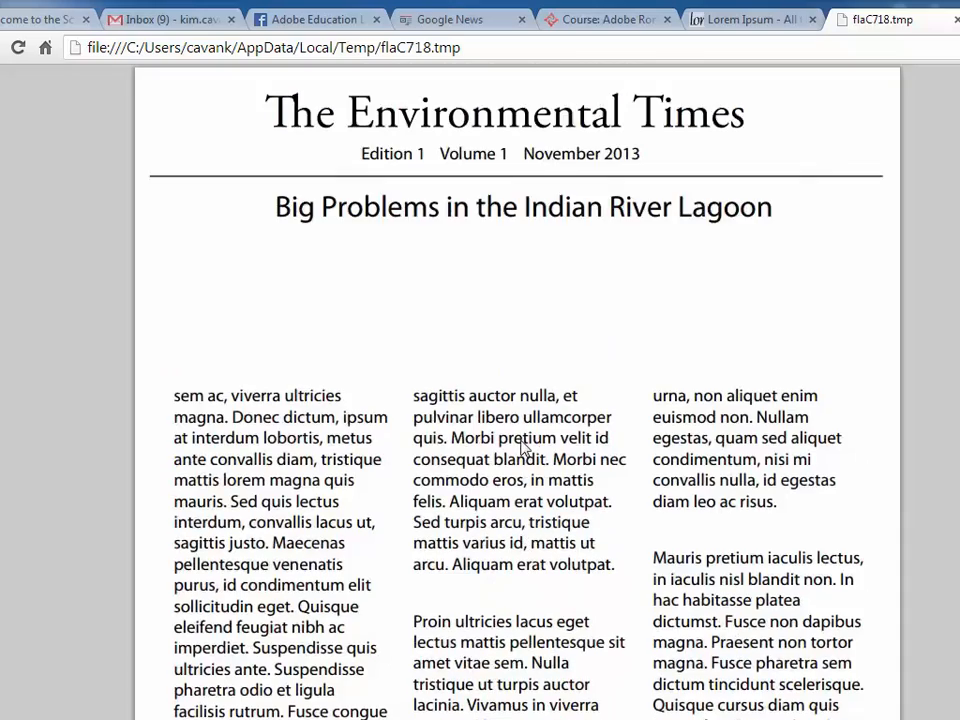
{"action": "scroll", "coordinate": [521, 447], "scroll_direction": "down", "scroll_amount": 3}
{"action": "scroll", "coordinate": [521, 447], "scroll_direction": "up", "scroll_amount": 4}
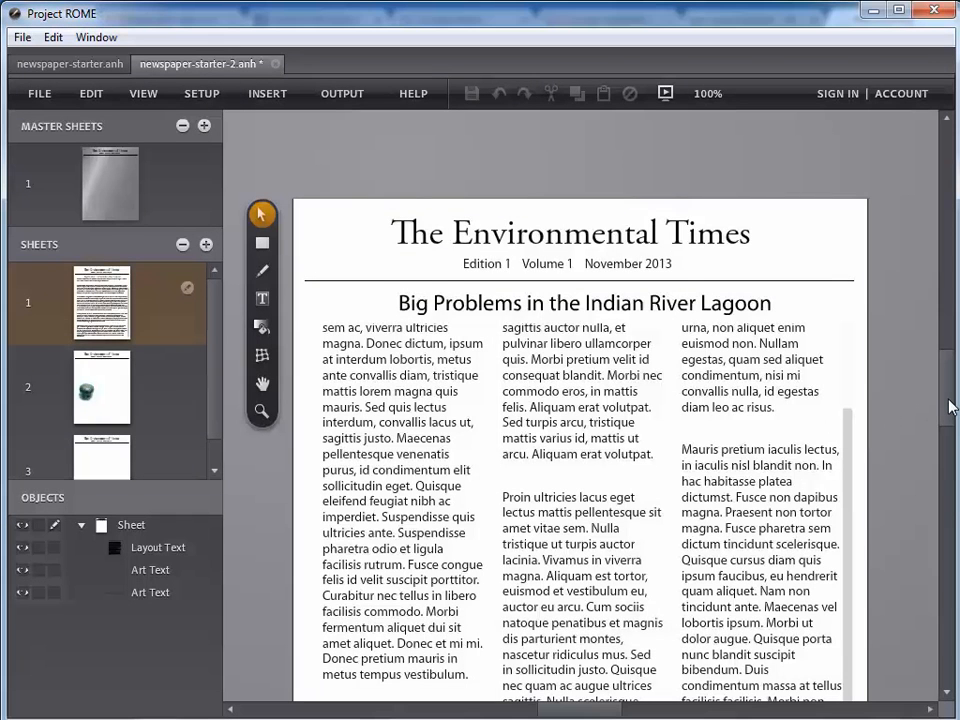
{"action": "mouse_move", "coordinate": [950, 407]}
{"action": "left_mouse_down"}
{"action": "mouse_move", "coordinate": [949, 432]}
{"action": "mouse_move", "coordinate": [948, 418]}
{"action": "left_mouse_up"}
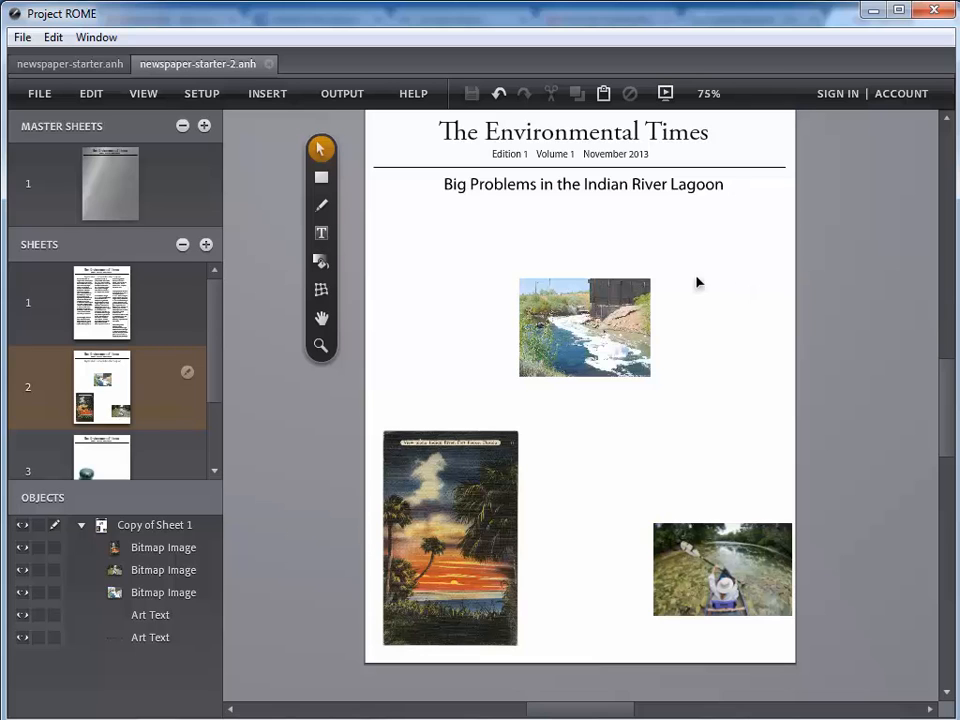
Draw a layout text box on sheet 2 between the headline and the sunset picture, and paste the copied content into it.
{"action": "left_click", "coordinate": [322, 234]}
{"action": "left_click", "coordinate": [345, 223]}
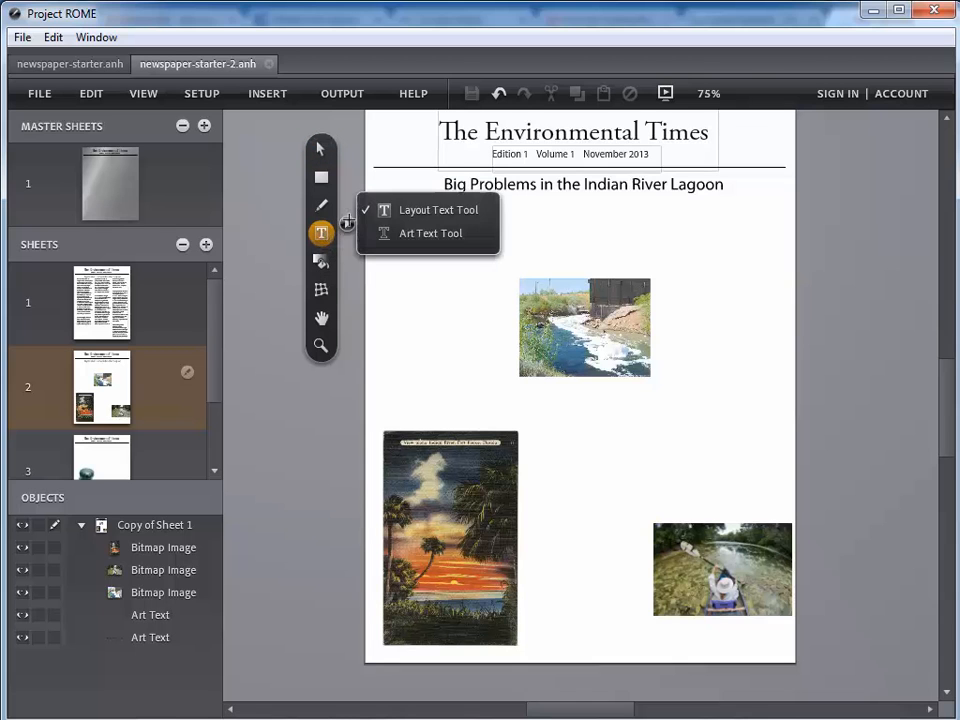
{"action": "left_click", "coordinate": [418, 213]}
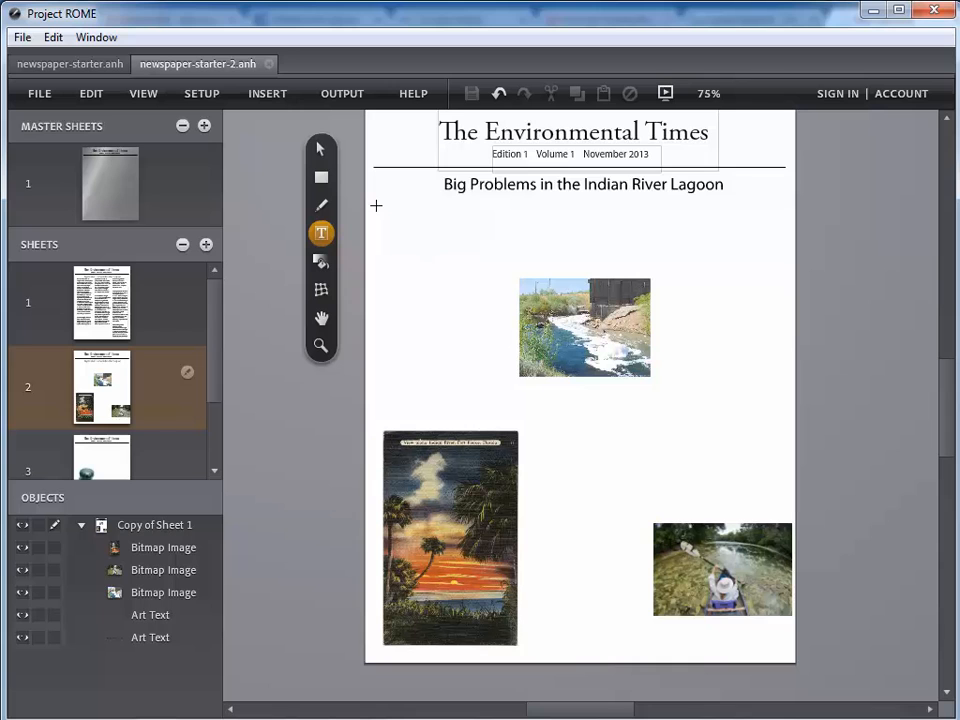
{"action": "left_click_drag", "start_coordinate": [376, 205], "coordinate": [515, 421]}
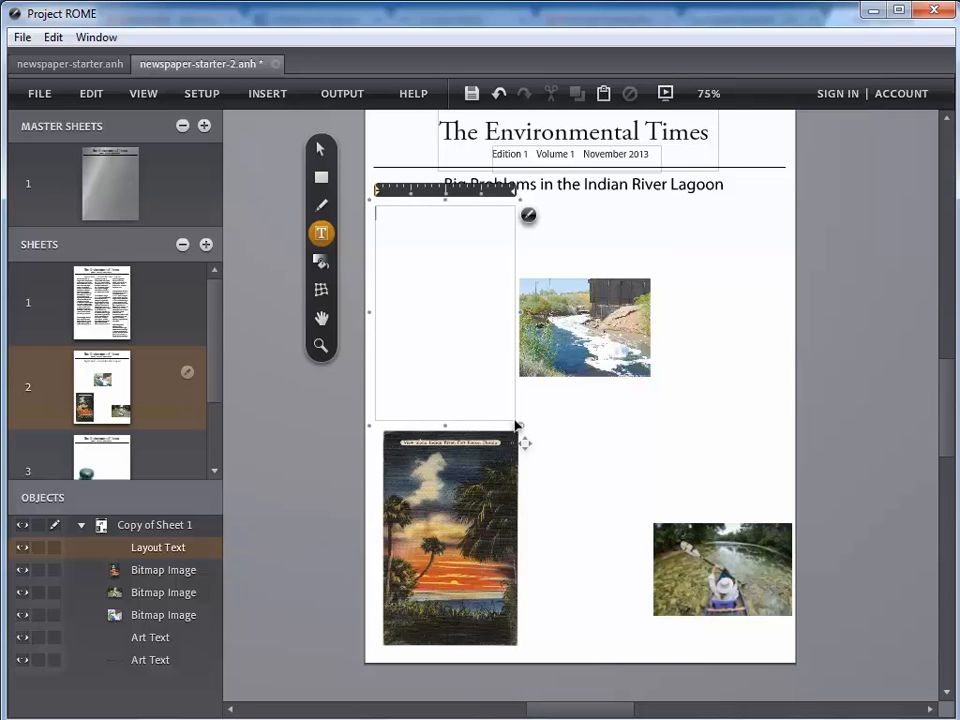
{"action": "key", "text": "ctrl+v"}
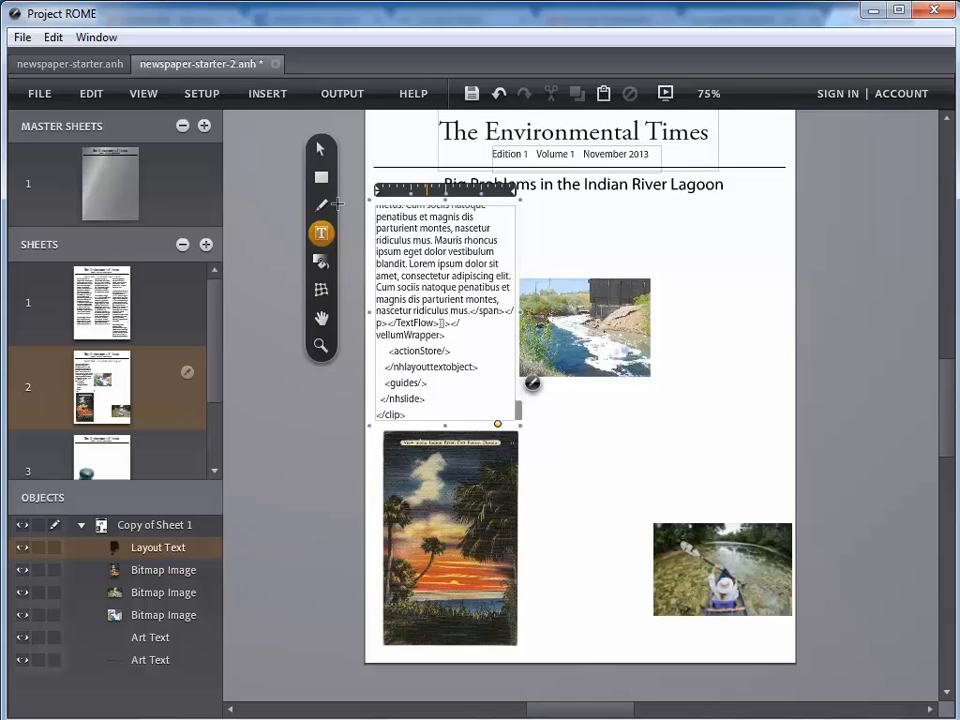
Draw a second layout text box above the stream photo on sheet 2 and link the first box's text flow to it.
{"action": "left_click", "coordinate": [550, 243]}
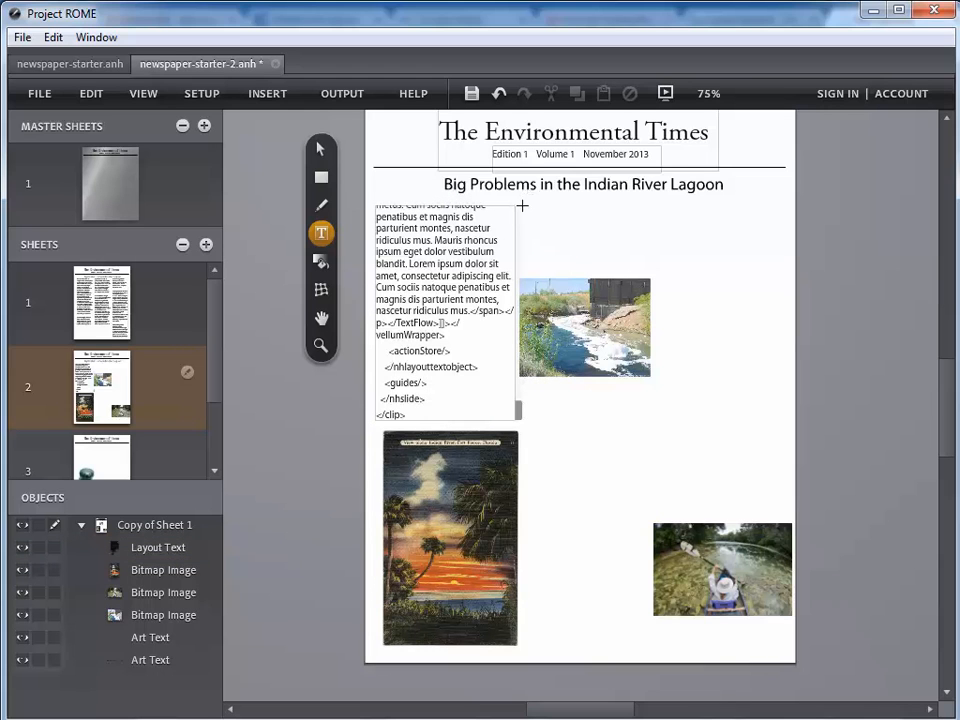
{"action": "left_click_drag", "start_coordinate": [522, 205], "coordinate": [648, 274]}
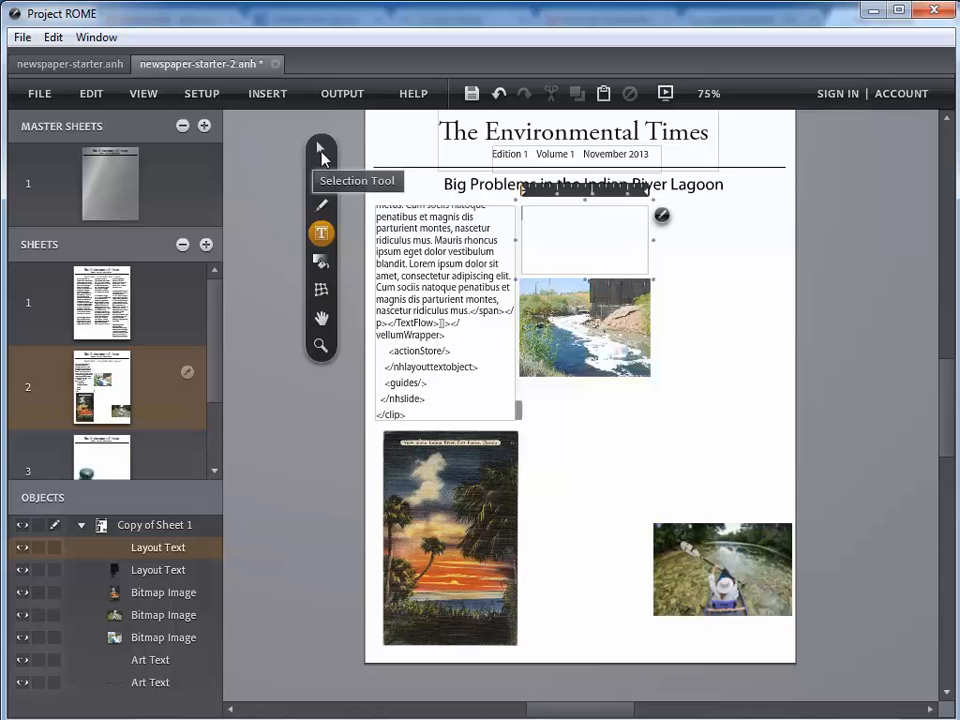
{"action": "left_click", "coordinate": [321, 152]}
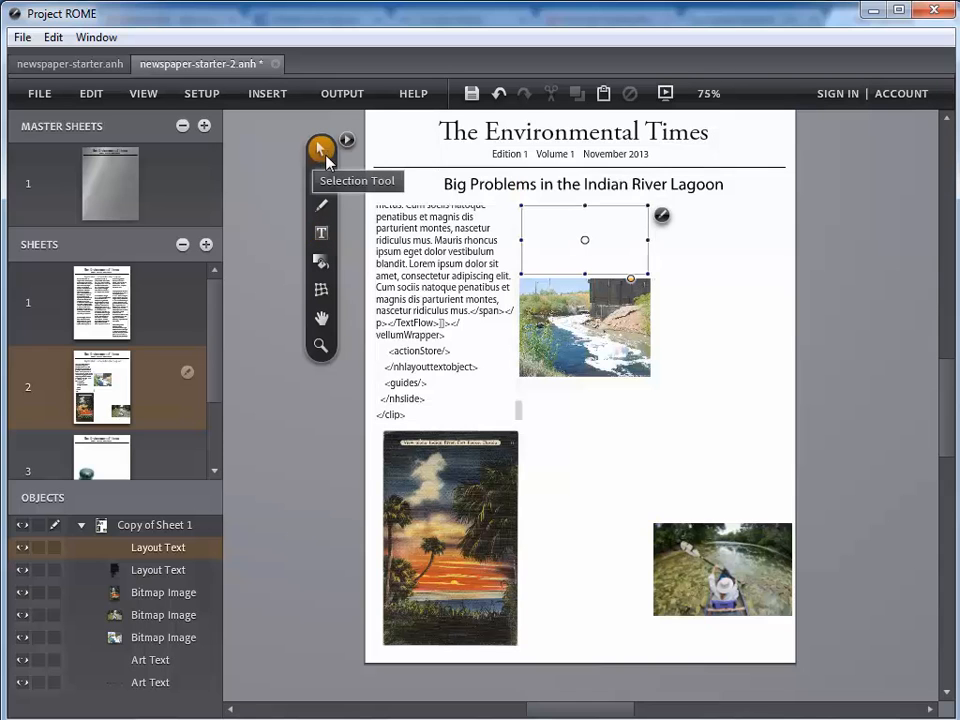
{"action": "left_click", "coordinate": [427, 287]}
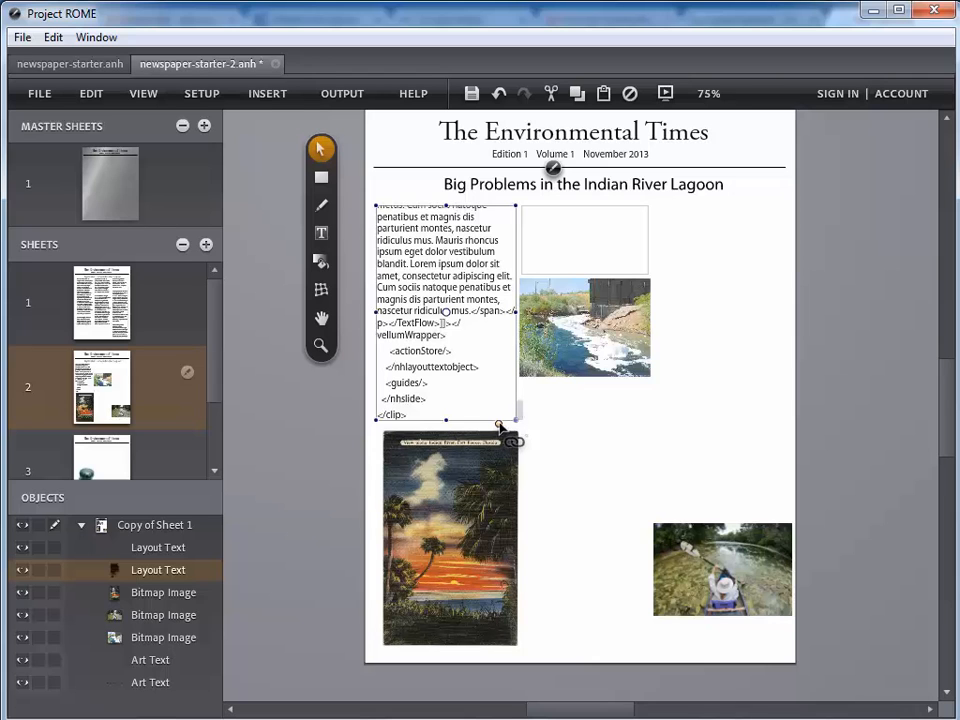
{"action": "left_click_drag", "start_coordinate": [501, 426], "coordinate": [589, 254]}
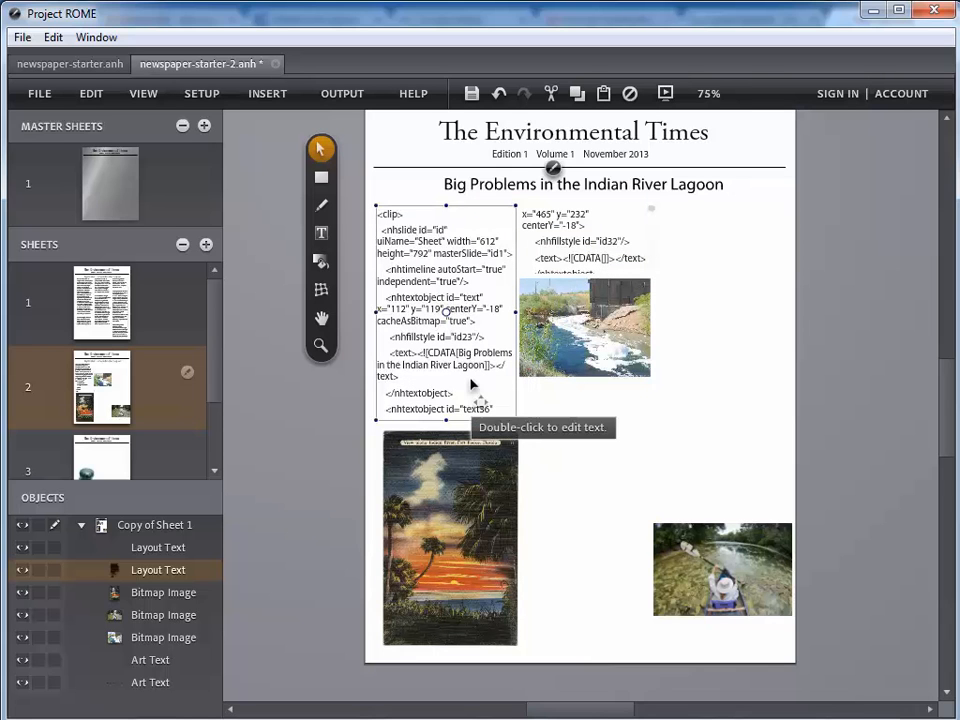
Draw a layout text box below the stream photo and link the text flow from the box above the photo to it.
{"action": "left_click", "coordinate": [585, 237]}
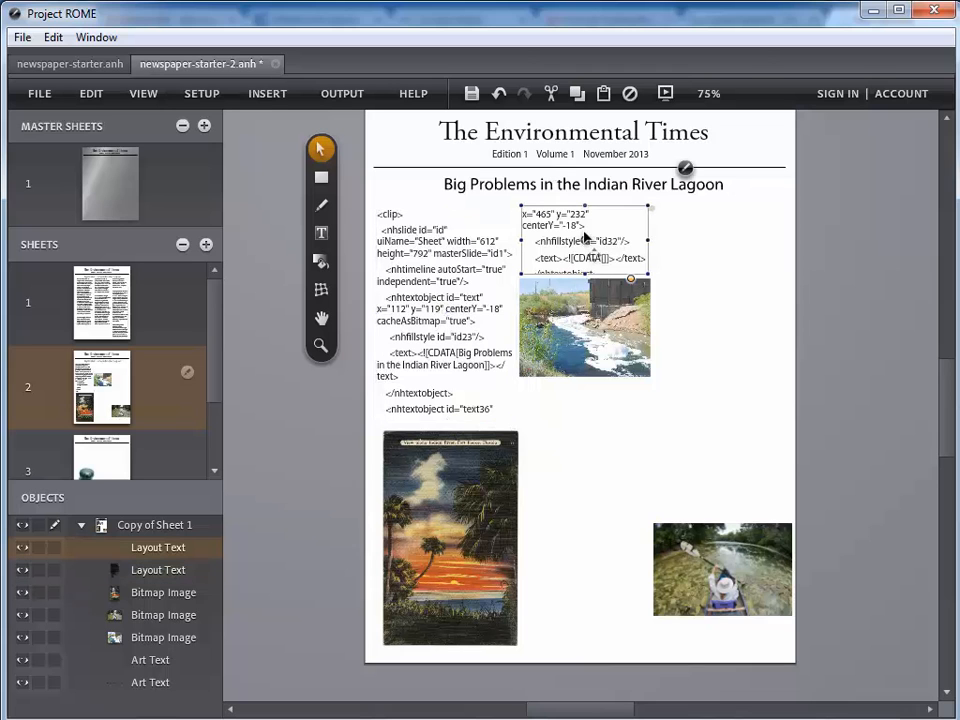
{"action": "left_click", "coordinate": [320, 234]}
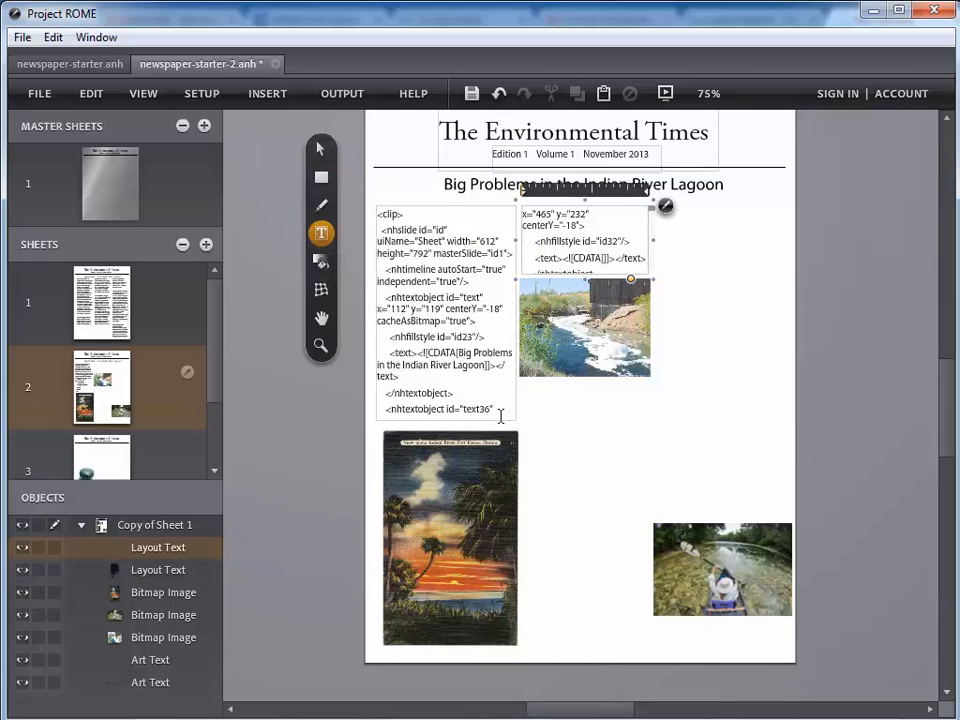
{"action": "left_click_drag", "start_coordinate": [525, 403], "coordinate": [651, 642]}
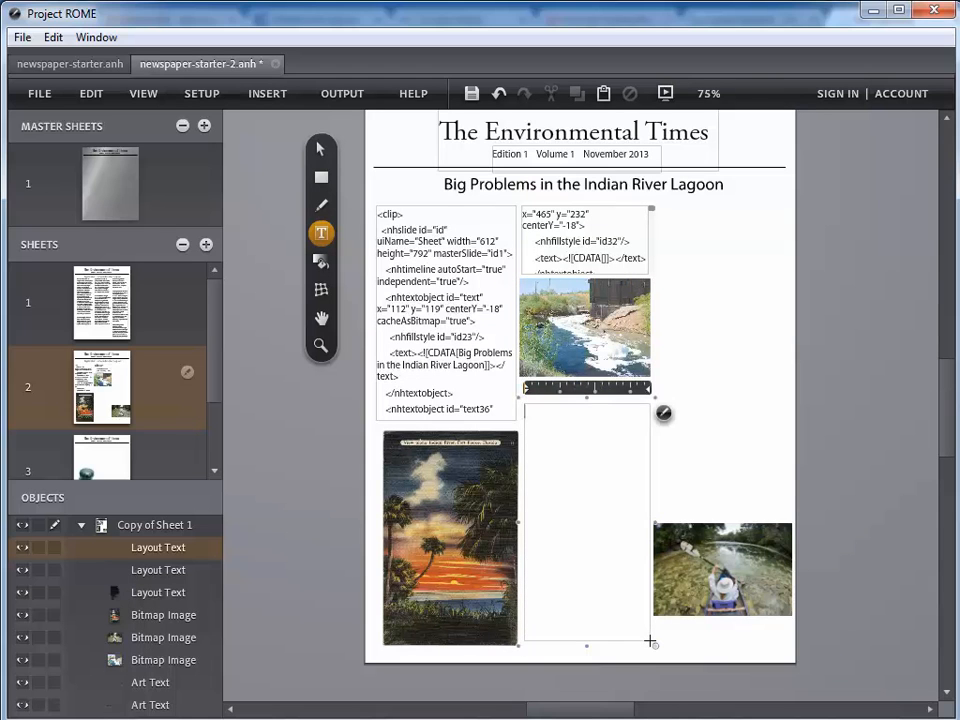
{"action": "left_click", "coordinate": [320, 152]}
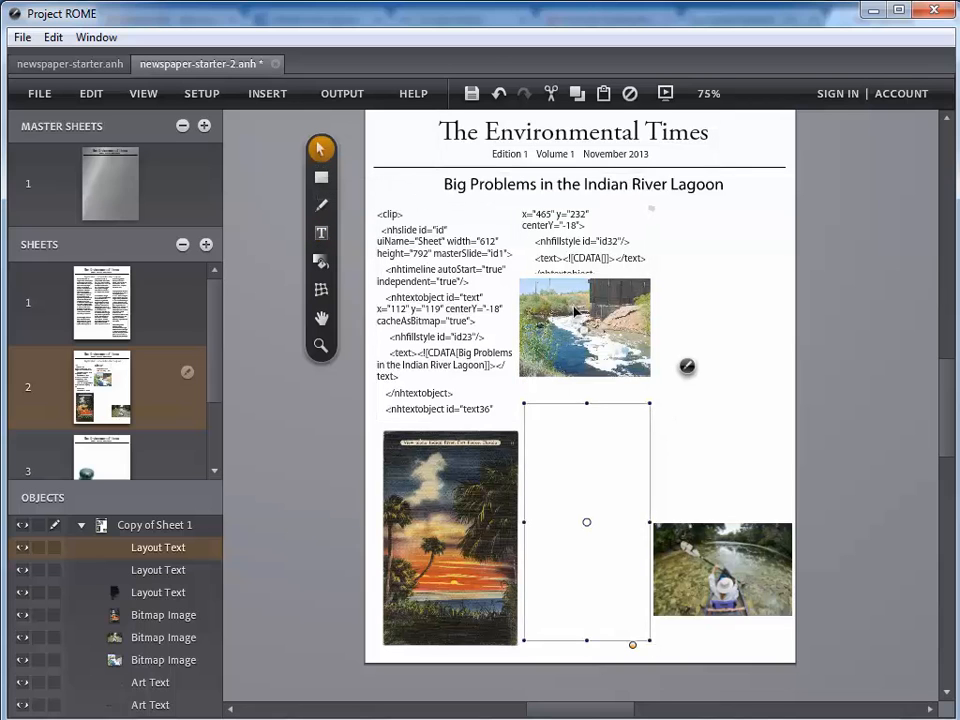
{"action": "left_click", "coordinate": [576, 258]}
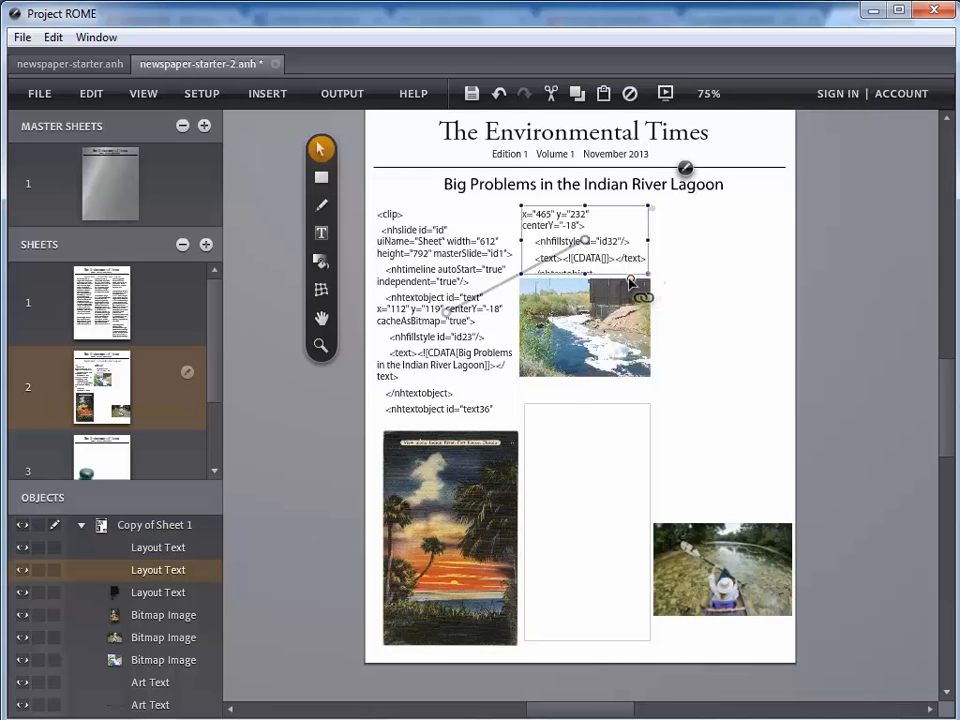
{"action": "left_click_drag", "start_coordinate": [631, 283], "coordinate": [604, 448]}
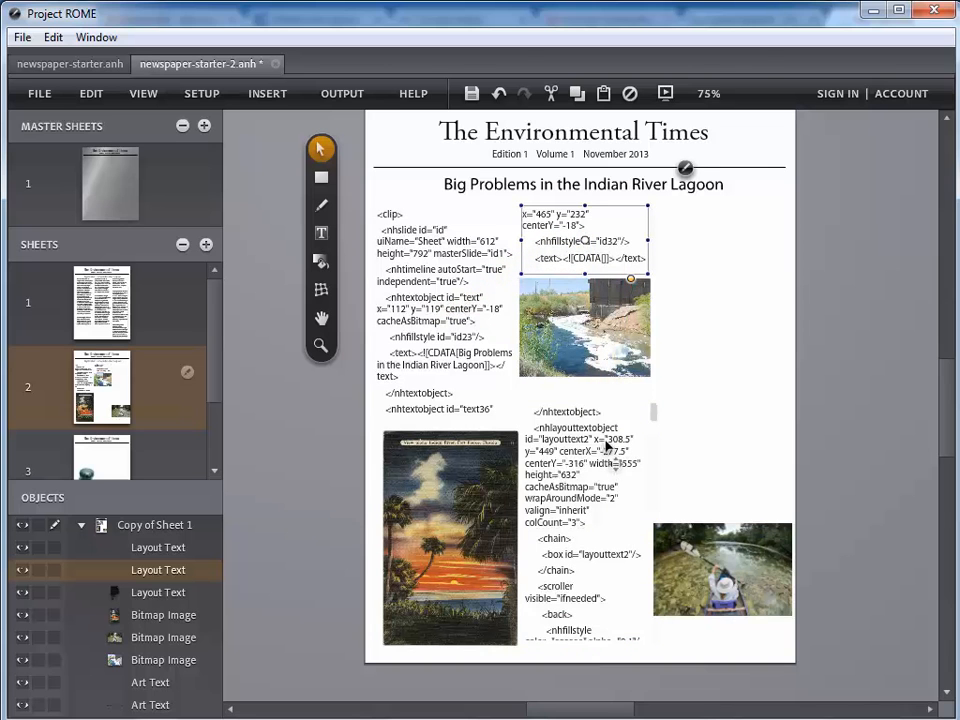
Draw a layout text box as the third column above the kayak photo and link the text flow from the lower middle box to it.
{"action": "left_click", "coordinate": [321, 234]}
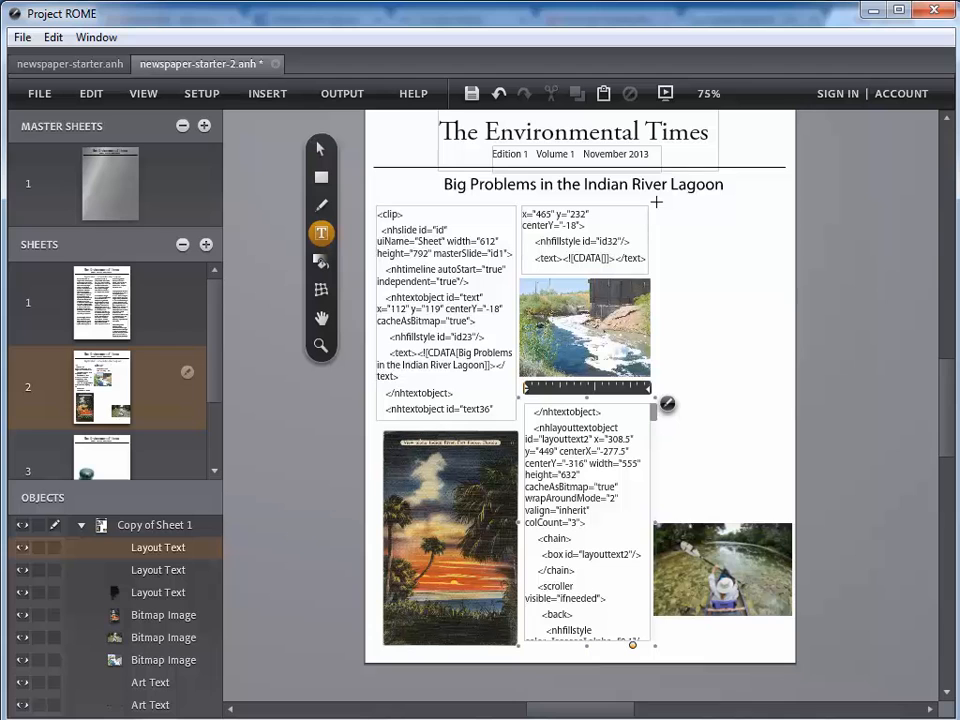
{"action": "left_click_drag", "start_coordinate": [656, 207], "coordinate": [793, 520]}
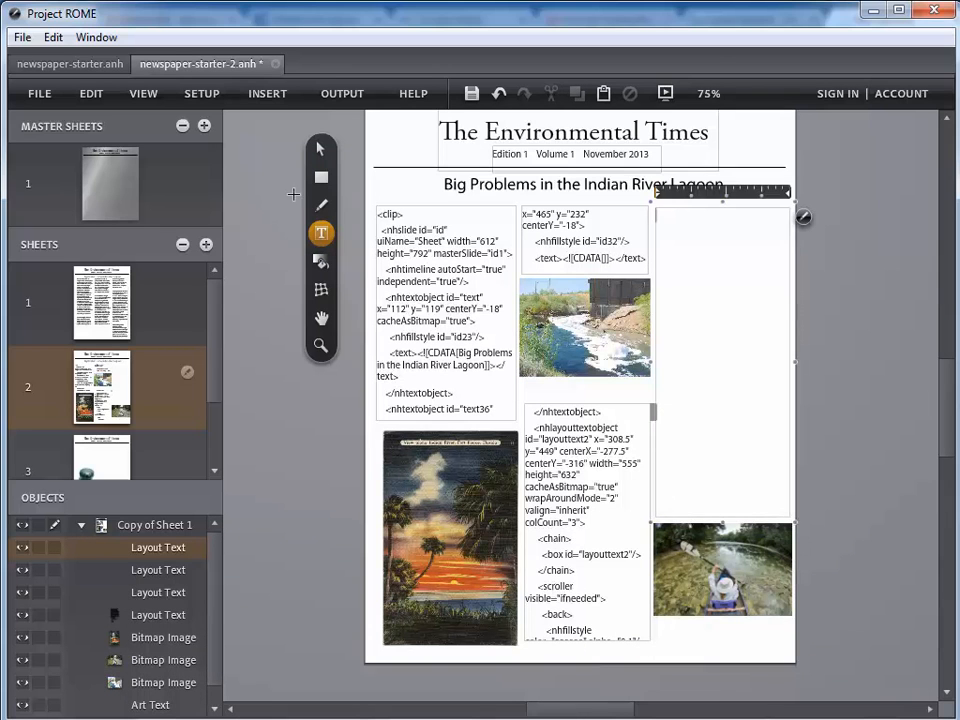
{"action": "left_click", "coordinate": [324, 147]}
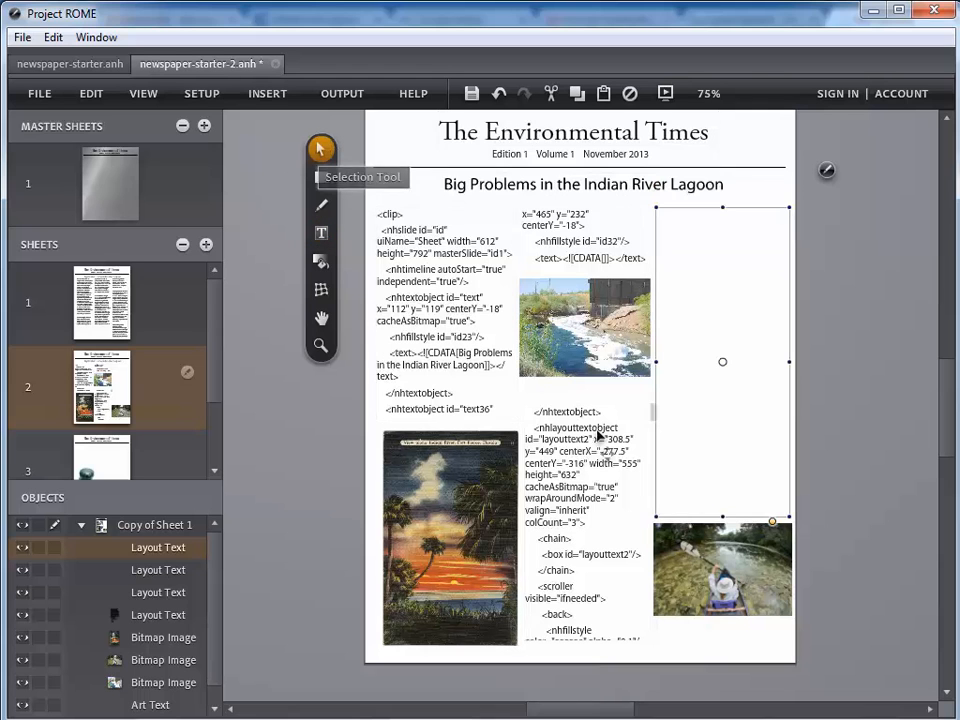
{"action": "left_click", "coordinate": [572, 506]}
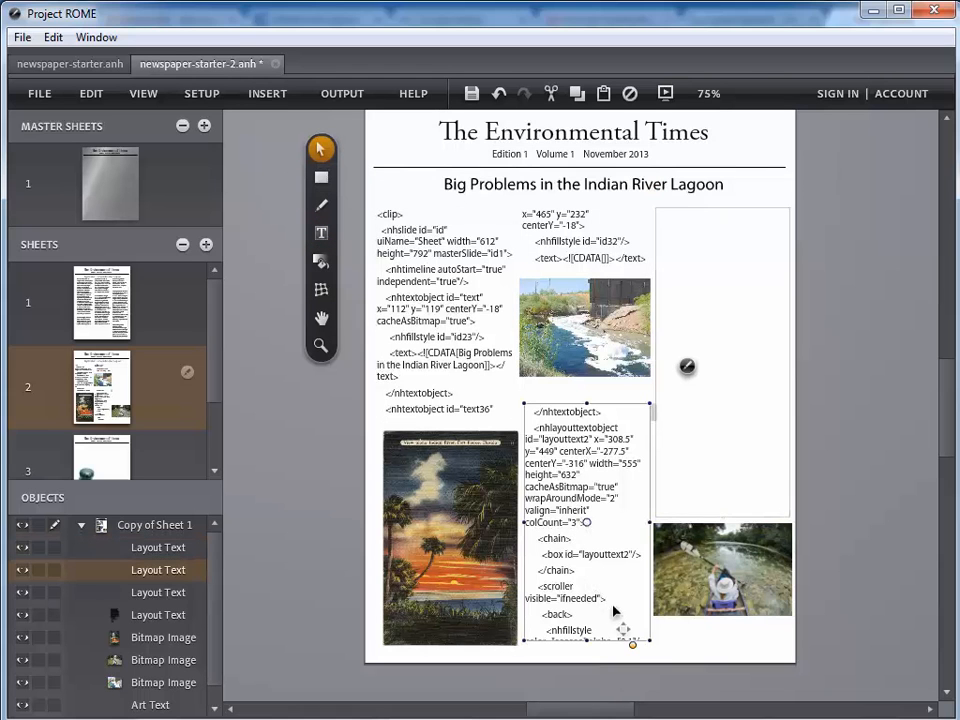
{"action": "left_click_drag", "start_coordinate": [632, 645], "coordinate": [710, 405]}
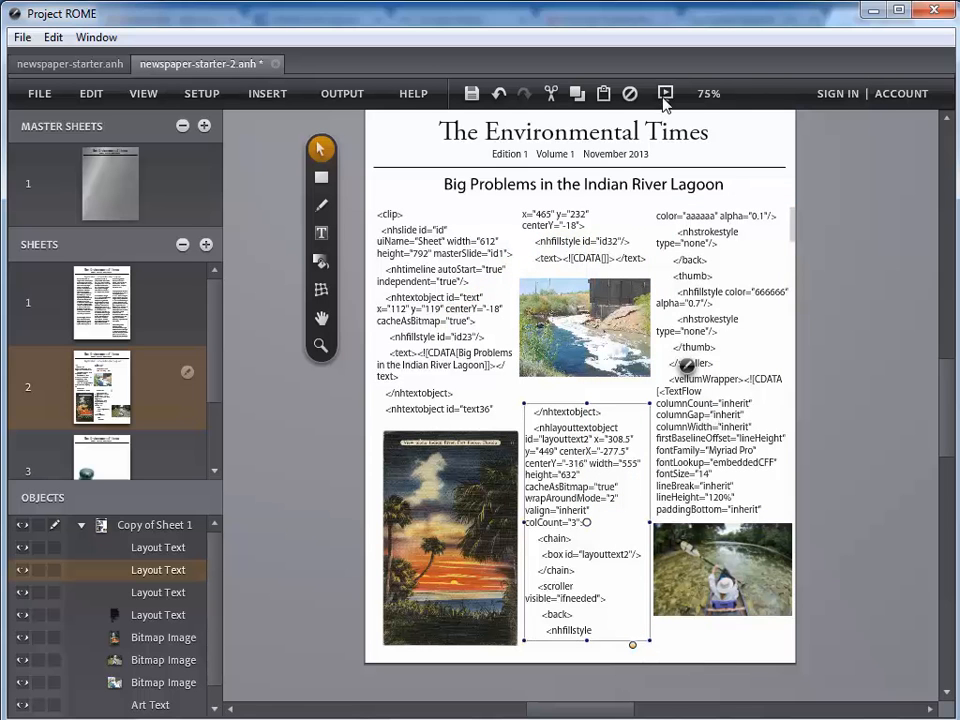
Preview the newspaper in the browser and examine how the linked text boxes flow around the pictures on sheet 2.
{"action": "left_click", "coordinate": [665, 95]}
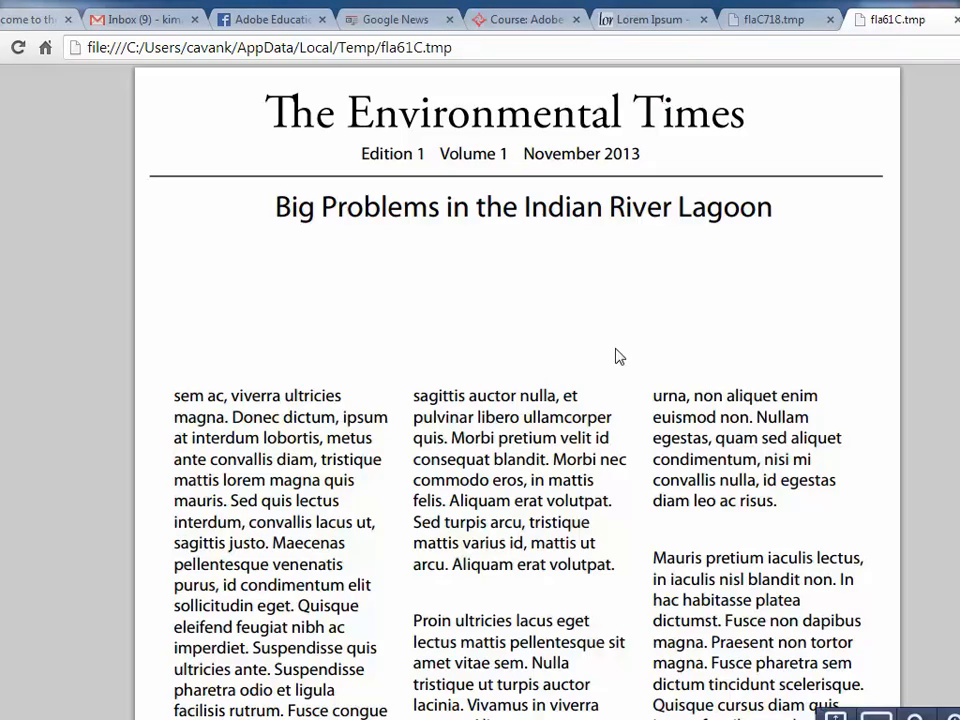
{"action": "scroll", "coordinate": [617, 356], "scroll_direction": "down", "scroll_amount": 10}
{"action": "scroll", "coordinate": [620, 361], "scroll_direction": "down", "scroll_amount": 4}
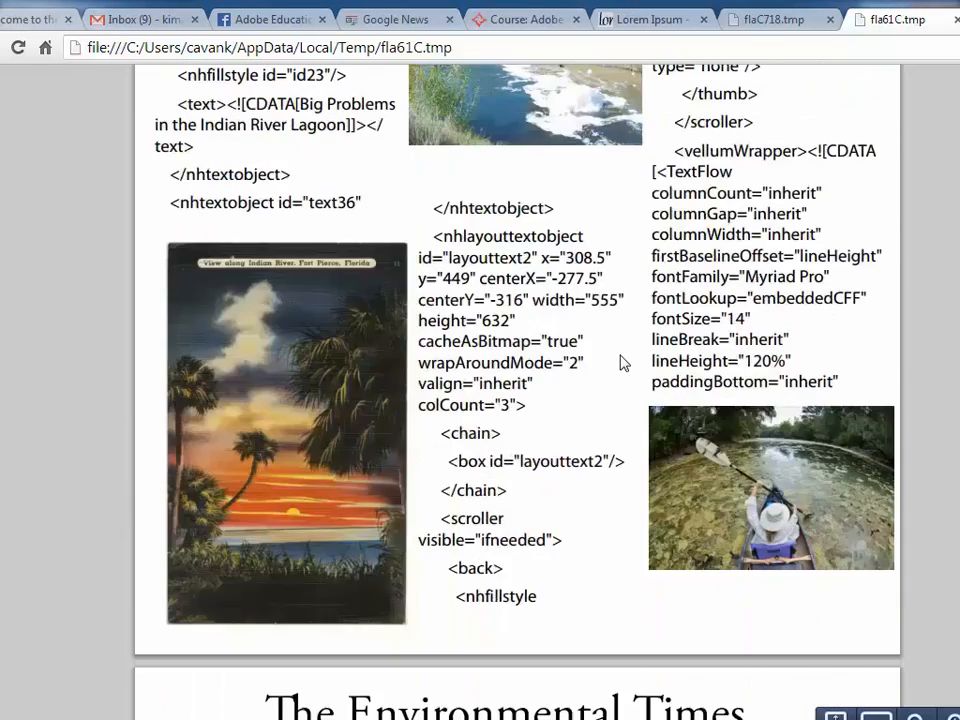
{"action": "scroll", "coordinate": [620, 362], "scroll_direction": "up", "scroll_amount": 3}
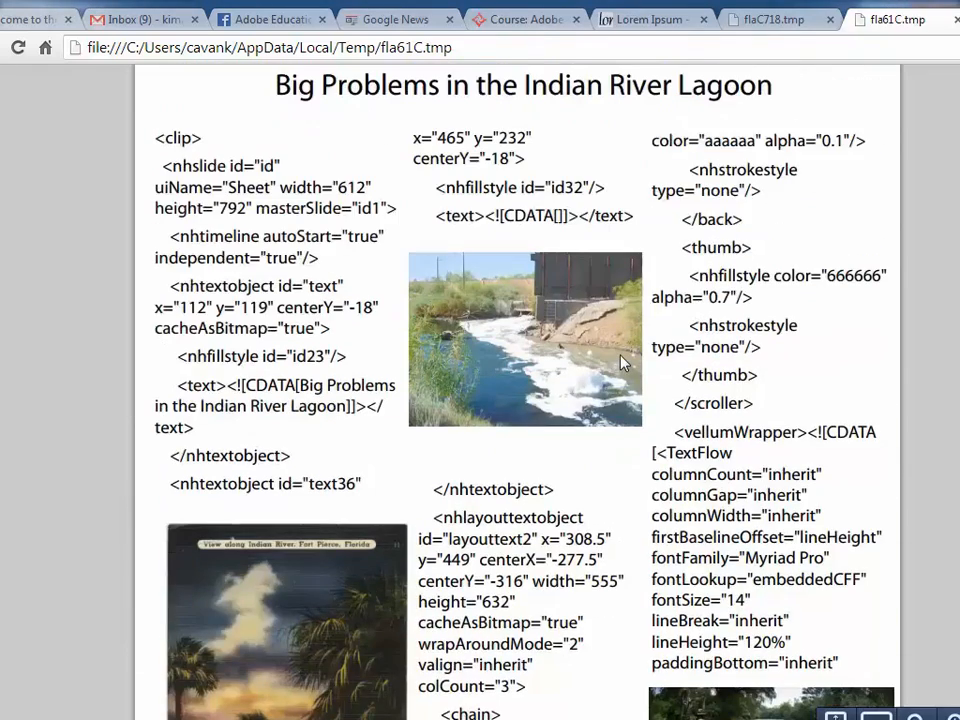
{"action": "scroll", "coordinate": [620, 363], "scroll_direction": "up", "scroll_amount": 1}
{"action": "scroll", "coordinate": [620, 363], "scroll_direction": "down", "scroll_amount": 3}
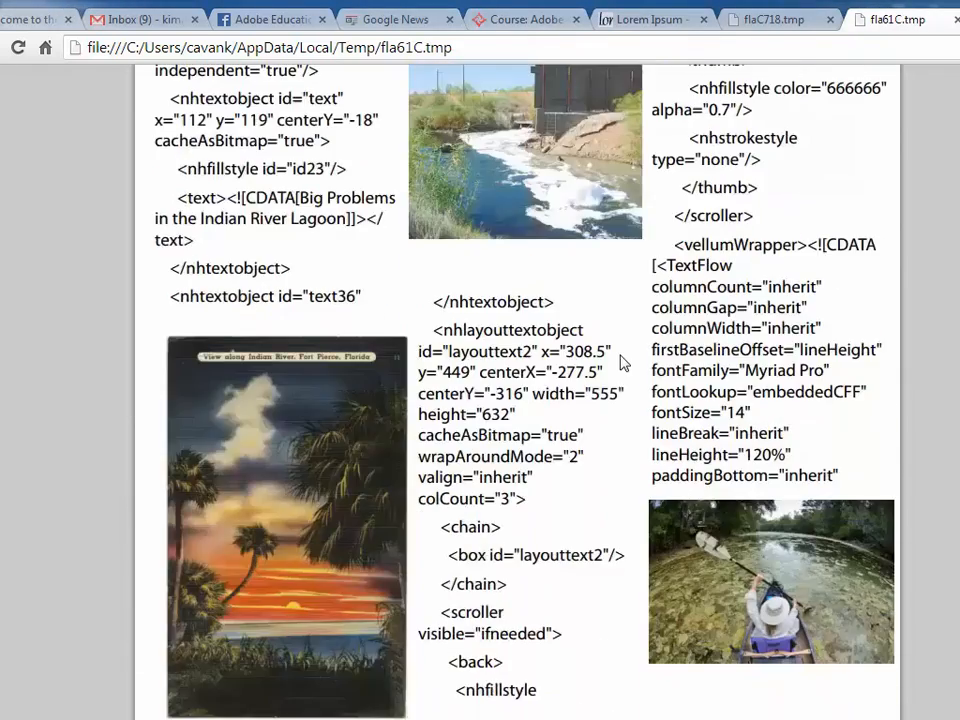
{"action": "scroll", "coordinate": [620, 362], "scroll_direction": "up", "scroll_amount": 1}
{"action": "scroll", "coordinate": [620, 362], "scroll_direction": "up", "scroll_amount": 3}
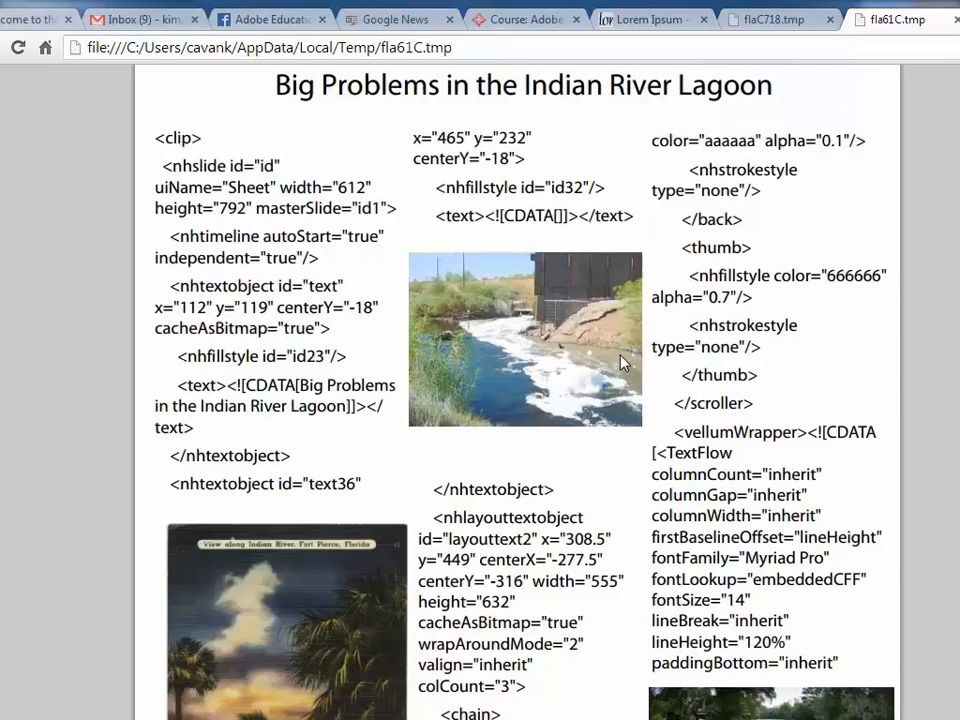
{"action": "key", "text": "alt+Tab"}
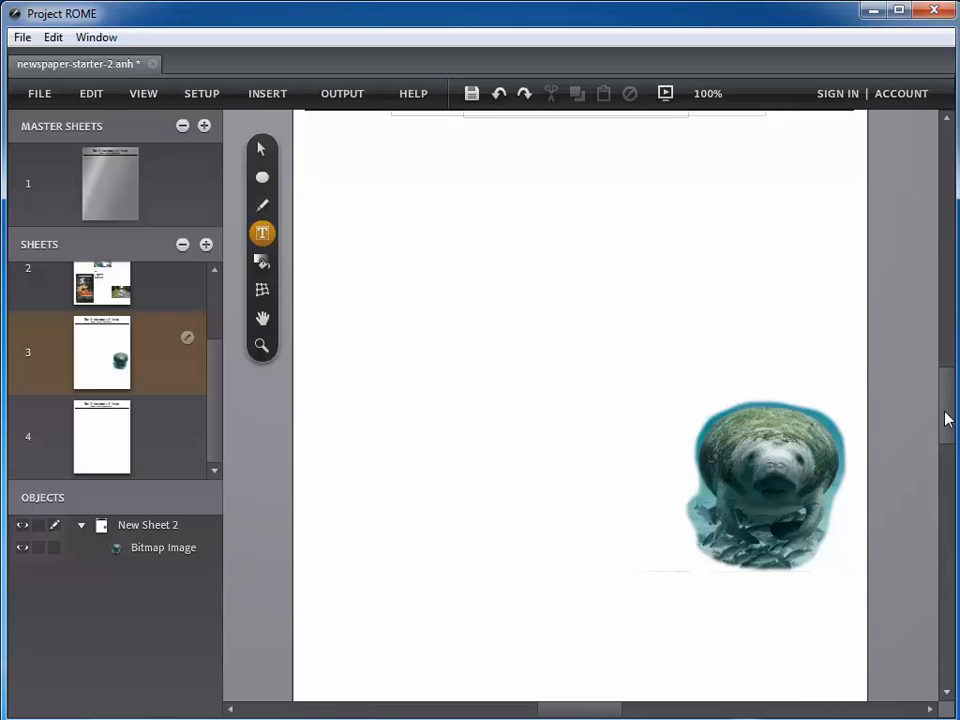
Draw a large rectangle on sheet 3 covering most of the page below the masthead, including the manatee picture.
{"action": "left_click_drag", "start_coordinate": [945, 412], "coordinate": [943, 413]}
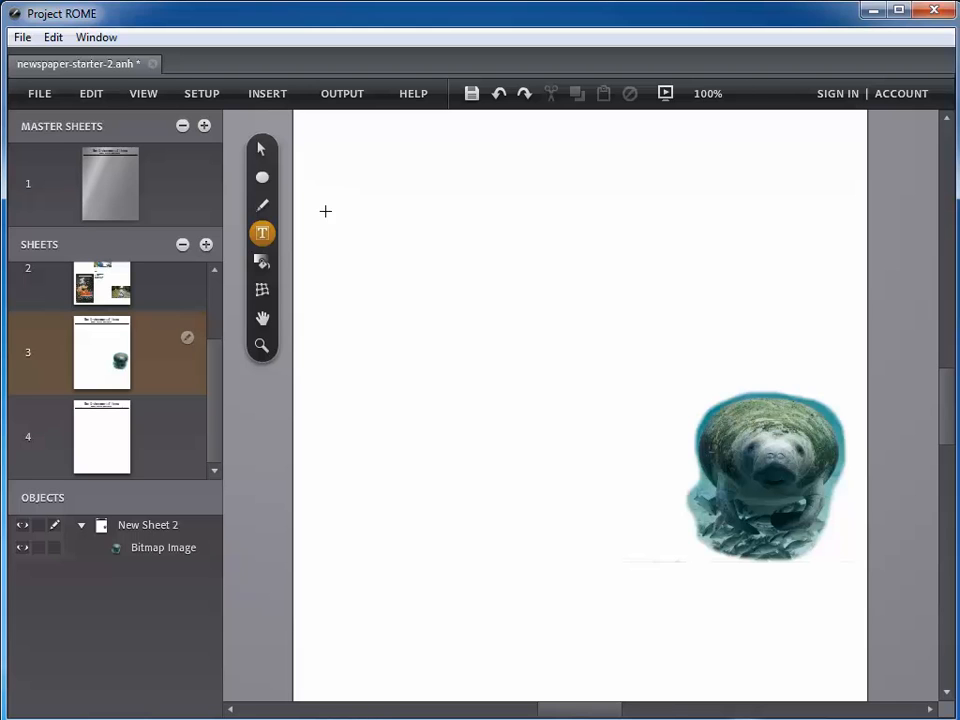
{"action": "left_click", "coordinate": [262, 180]}
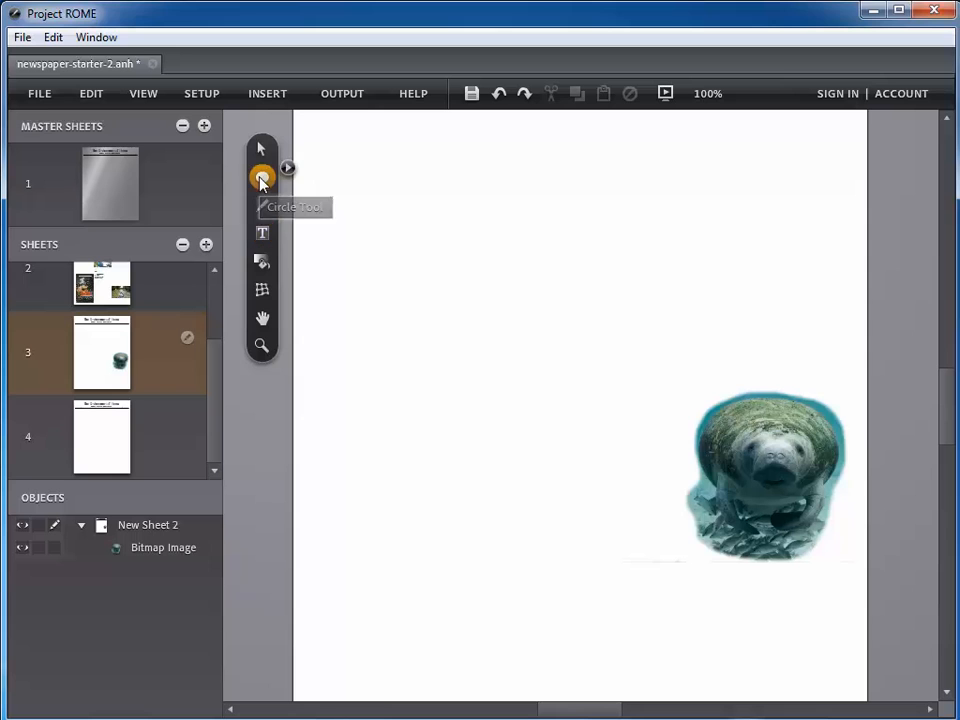
{"action": "left_click", "coordinate": [287, 166]}
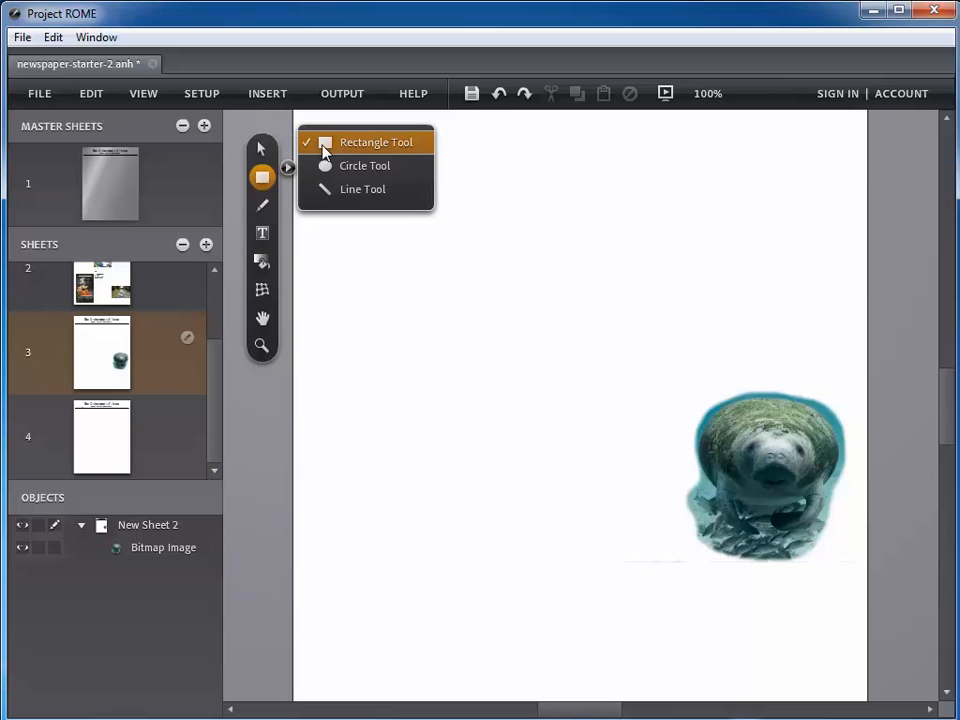
{"action": "left_click", "coordinate": [326, 146]}
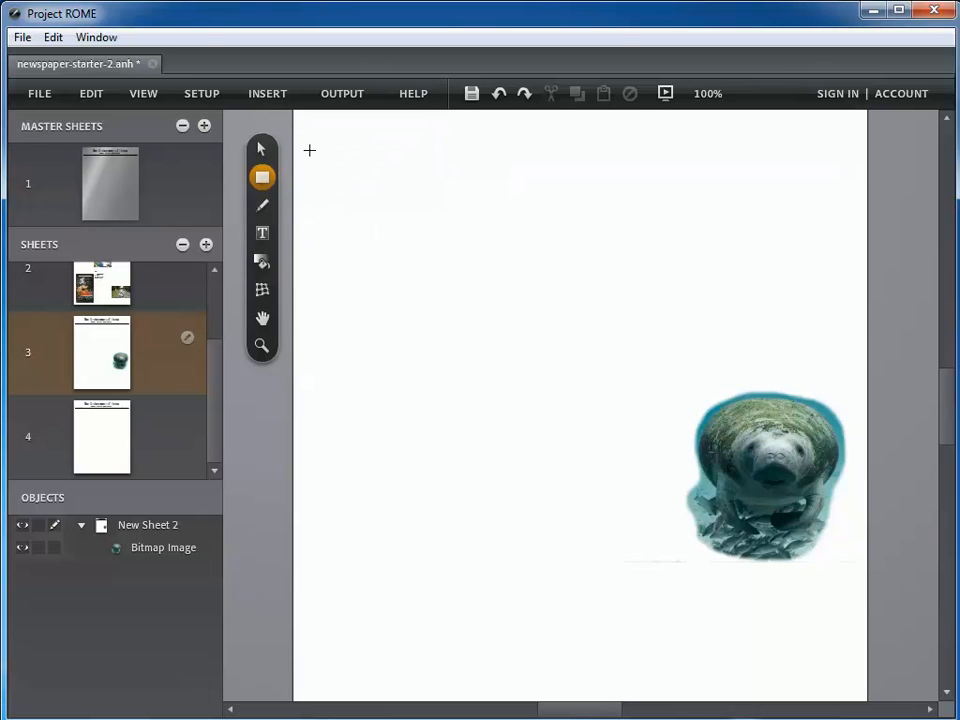
{"action": "left_click_drag", "start_coordinate": [310, 150], "coordinate": [866, 697]}
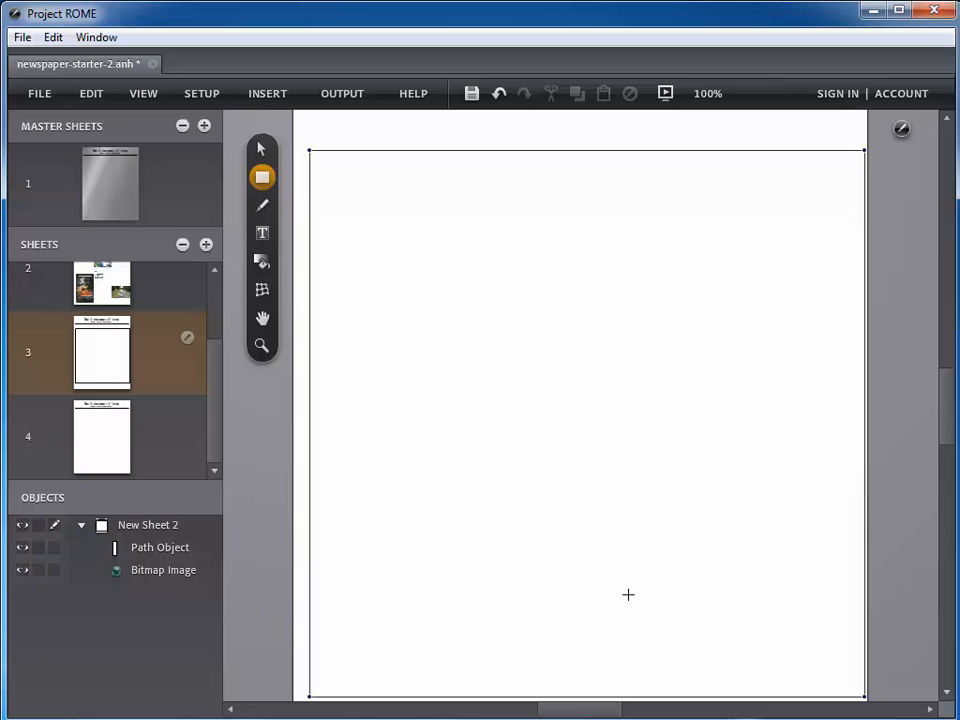
Draw a large circle over the manatee area, overlapping the rectangle's right edge, and shift it slightly to the right.
{"action": "left_click", "coordinate": [286, 167]}
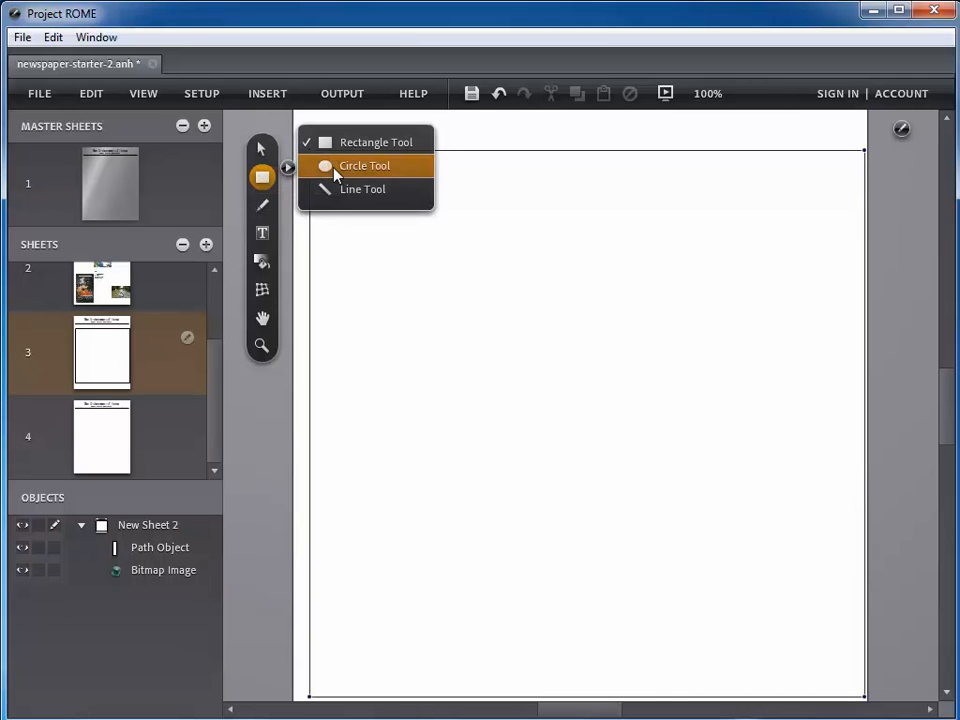
{"action": "left_click", "coordinate": [332, 168]}
{"action": "left_click_drag", "start_coordinate": [680, 320], "coordinate": [957, 596]}
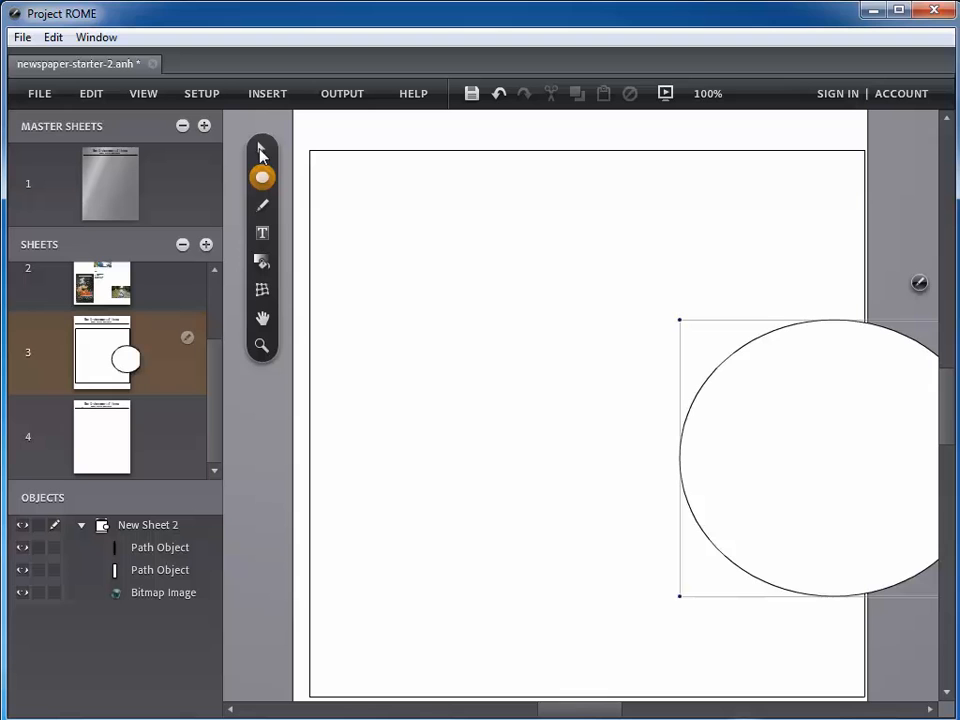
{"action": "left_click", "coordinate": [262, 149]}
{"action": "left_click", "coordinate": [772, 500]}
{"action": "left_click_drag", "start_coordinate": [772, 500], "coordinate": [790, 505]}
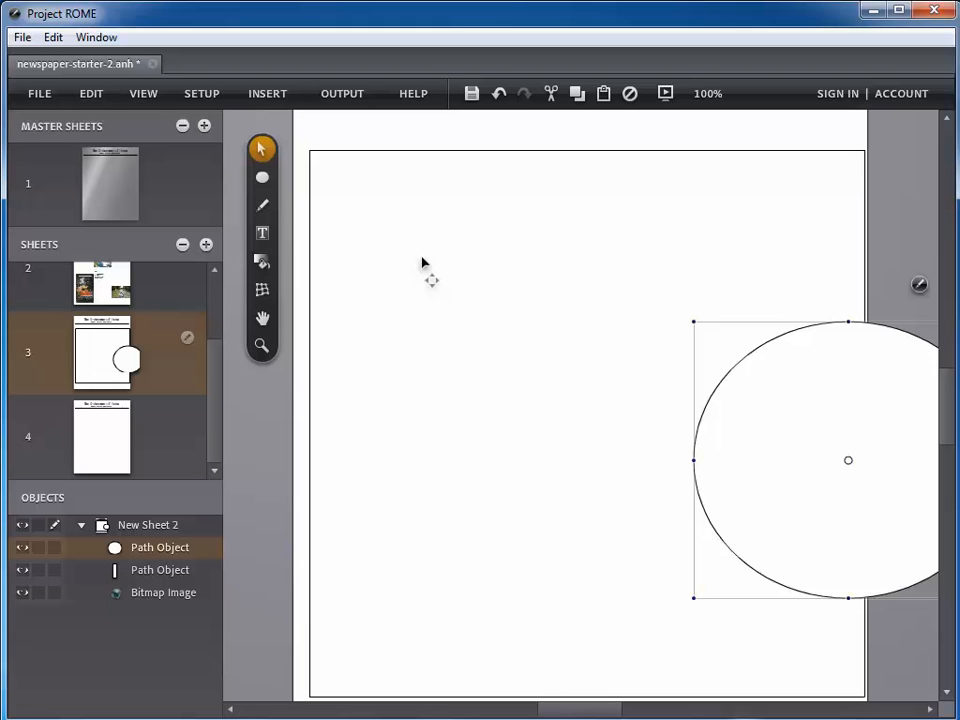
Select the circle and rectangle together and cut the circle out of the rectangle with the Minus Front path operation.
{"action": "left_click", "coordinate": [388, 224], "text": "shift"}
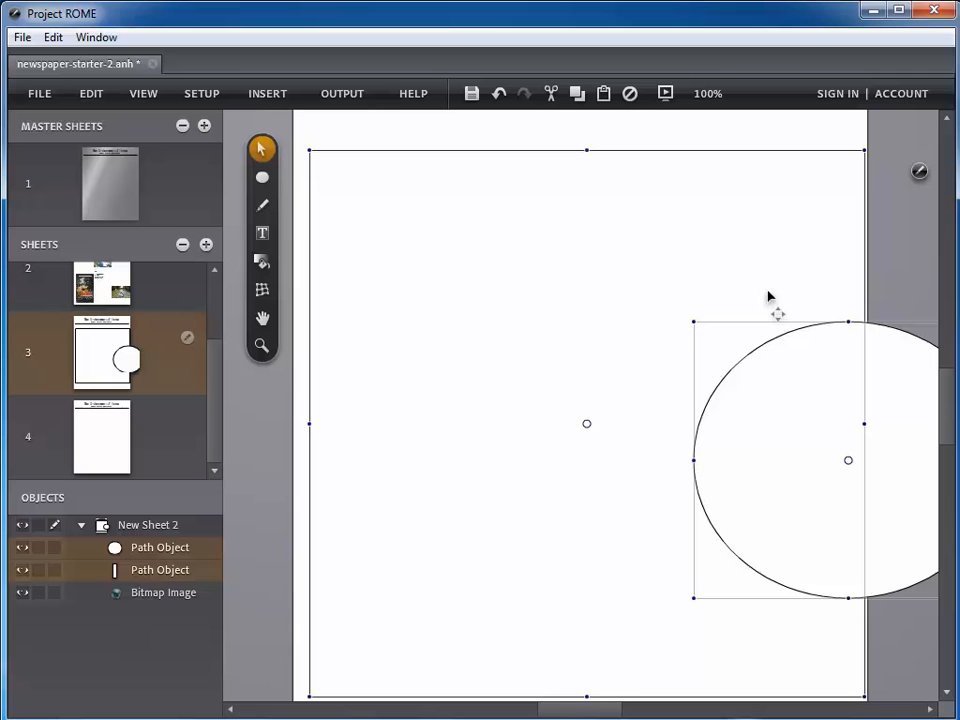
{"action": "left_click", "coordinate": [913, 172]}
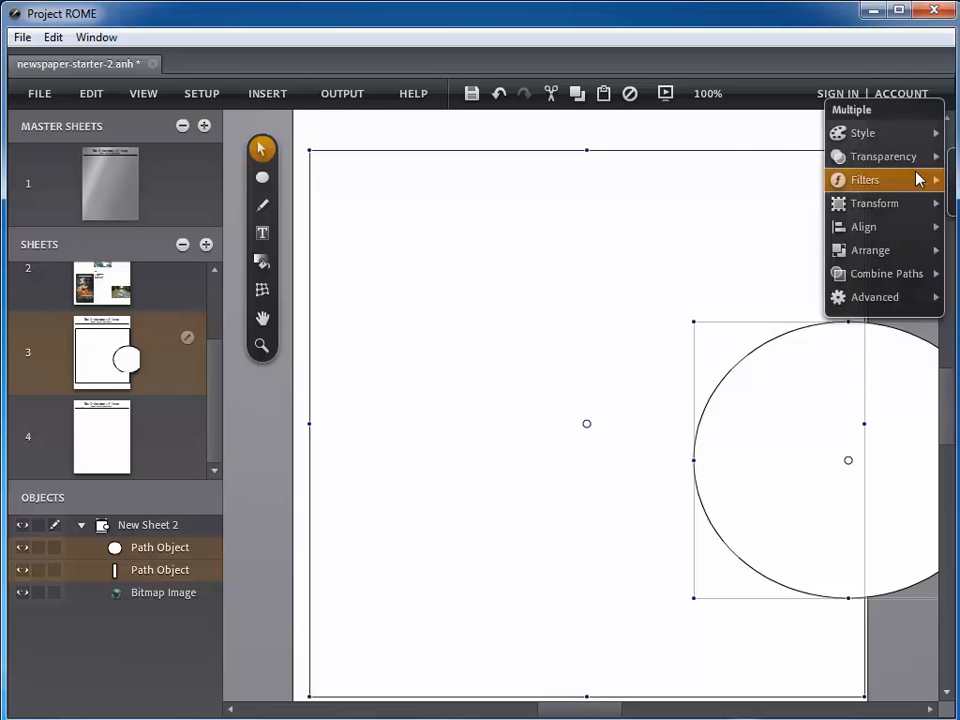
{"action": "mouse_move", "coordinate": [673, 274]}
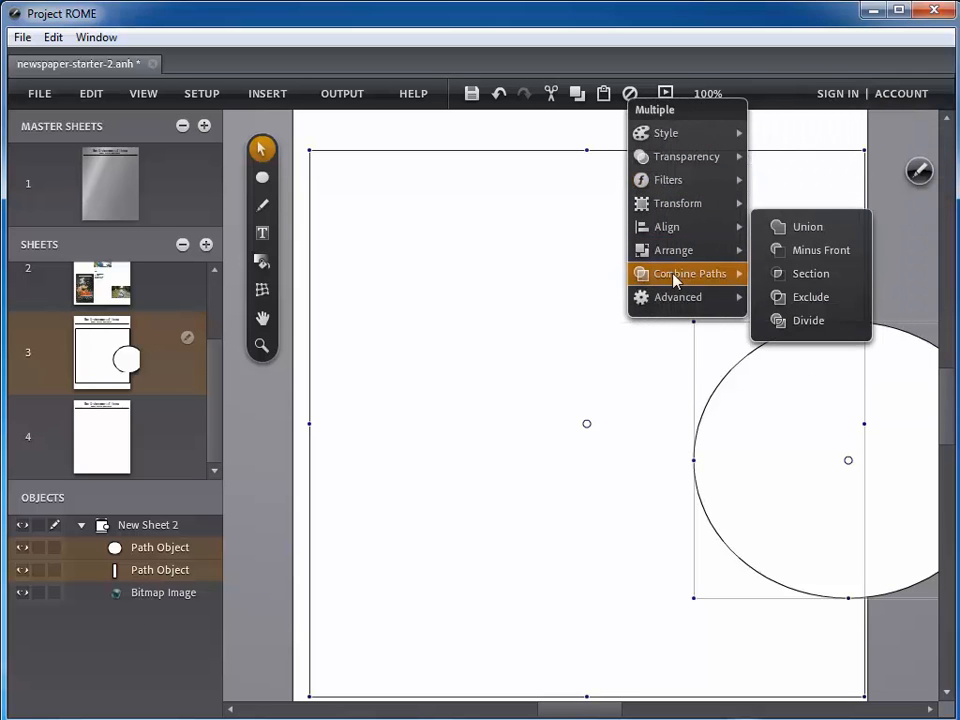
{"action": "left_click", "coordinate": [791, 254]}
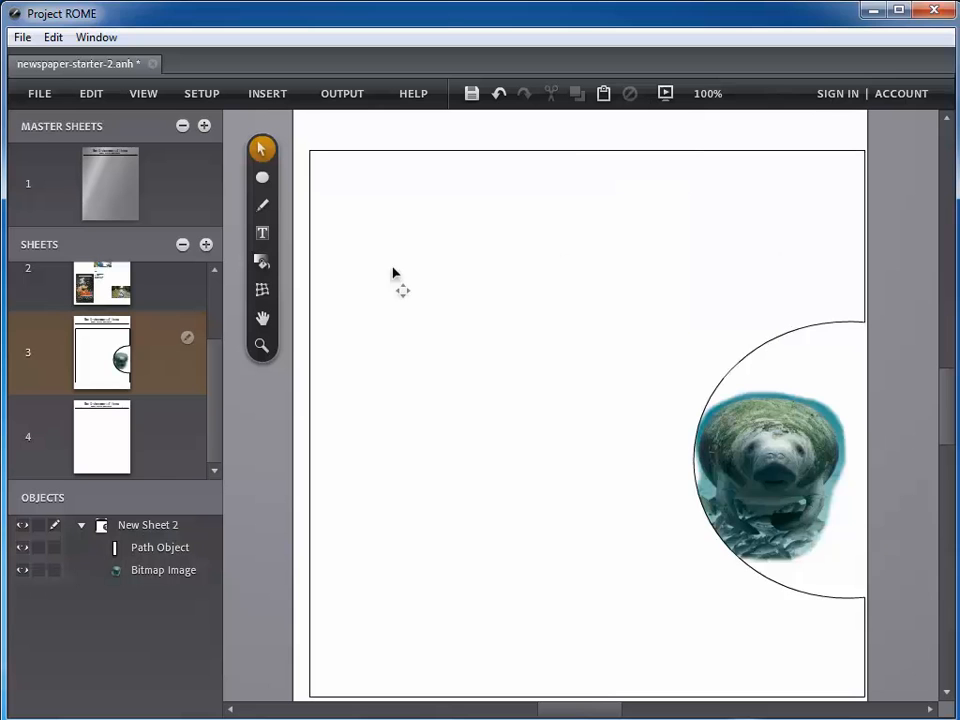
Reposition and resize the cut-out shape so it fits within the page margins and its curve clears the manatee's left side.
{"action": "left_click_drag", "start_coordinate": [415, 322], "coordinate": [400, 321]}
{"action": "left_click", "coordinate": [286, 140]}
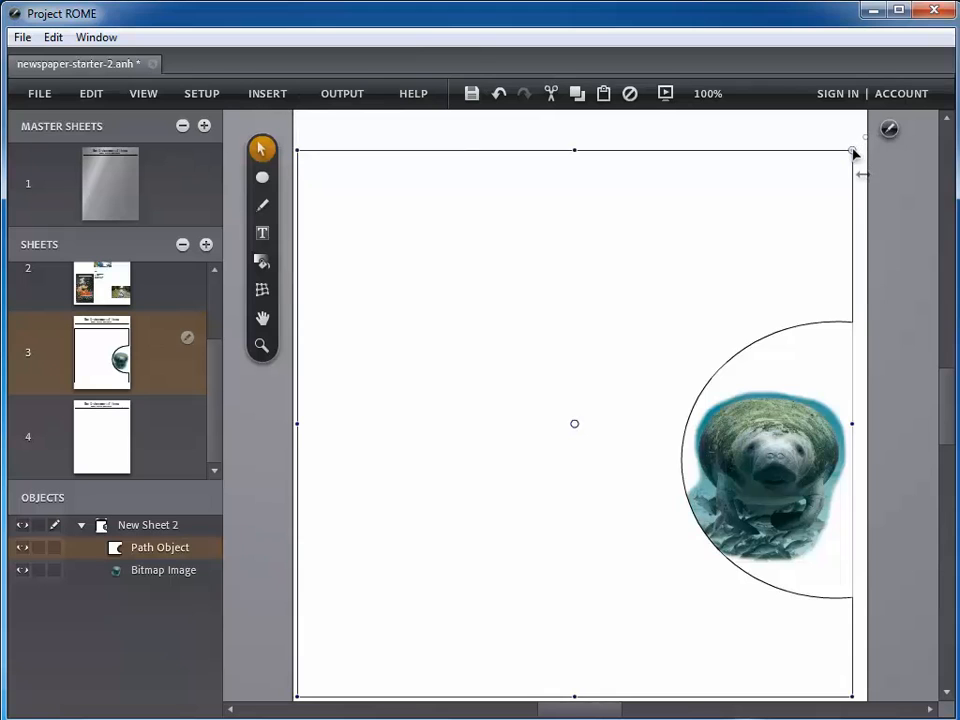
{"action": "left_click_drag", "start_coordinate": [853, 152], "coordinate": [805, 182]}
{"action": "left_click_drag", "start_coordinate": [619, 296], "coordinate": [636, 286]}
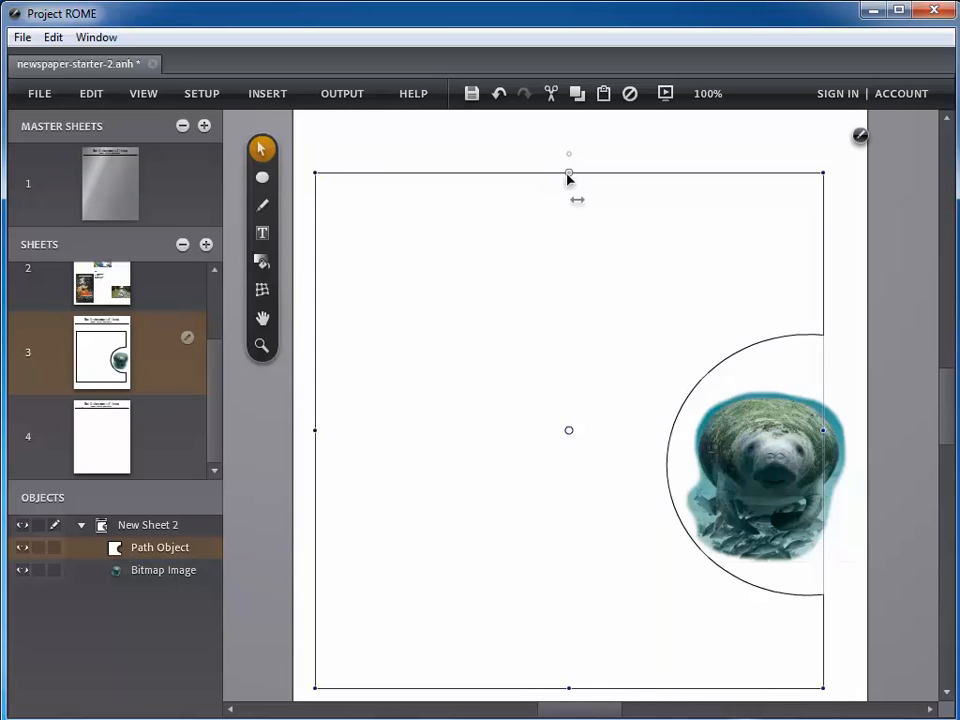
{"action": "left_click_drag", "start_coordinate": [569, 175], "coordinate": [568, 146]}
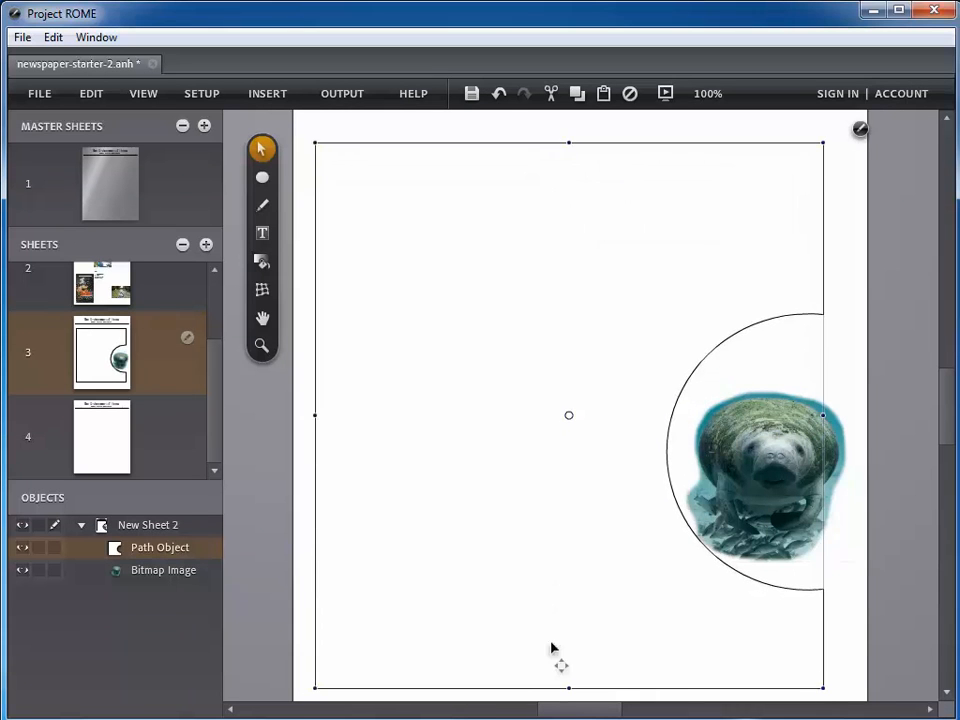
{"action": "left_click_drag", "start_coordinate": [567, 683], "coordinate": [570, 682]}
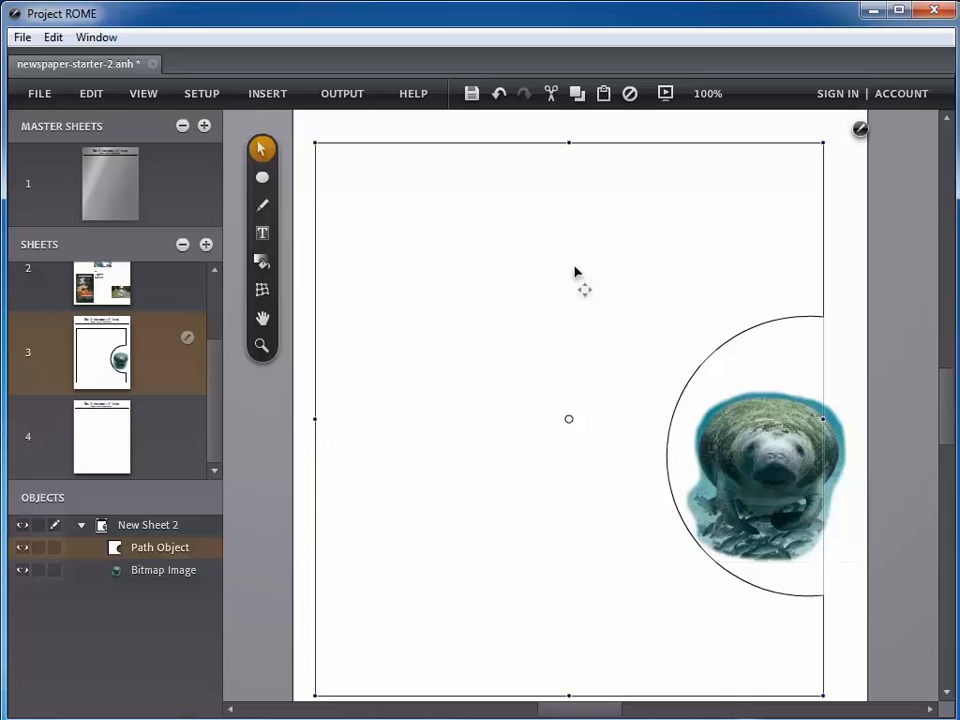
Convert the cut-out path on sheet 3 to a shaped text box.
{"action": "left_click", "coordinate": [860, 128]}
{"action": "mouse_move", "coordinate": [855, 141]}
{"action": "mouse_move", "coordinate": [640, 249]}
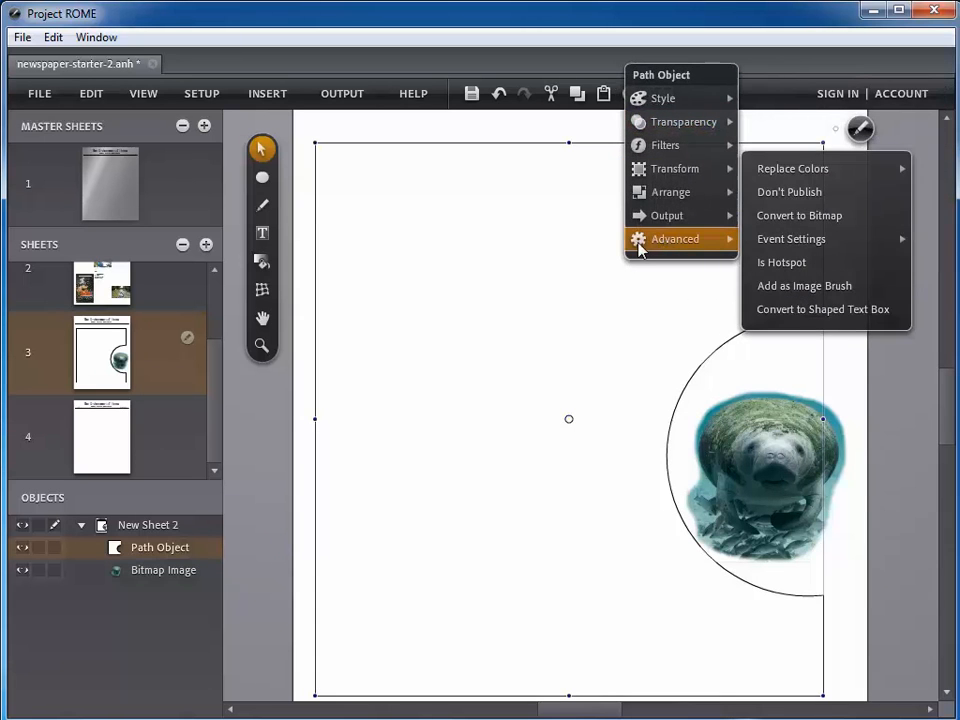
{"action": "left_click", "coordinate": [786, 312]}
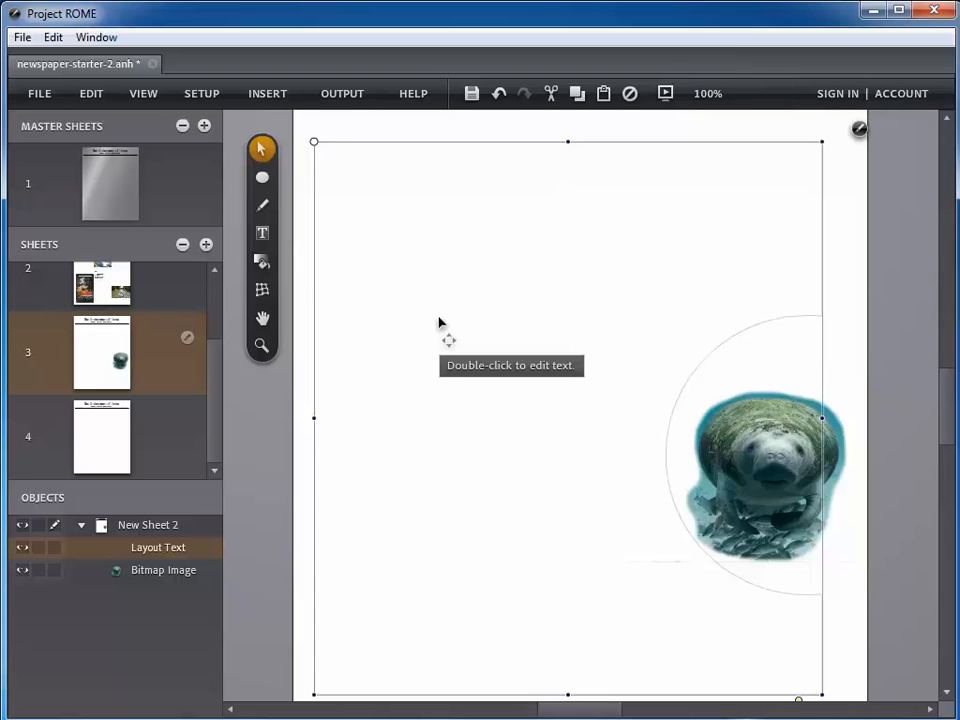
{"action": "left_click", "coordinate": [858, 128]}
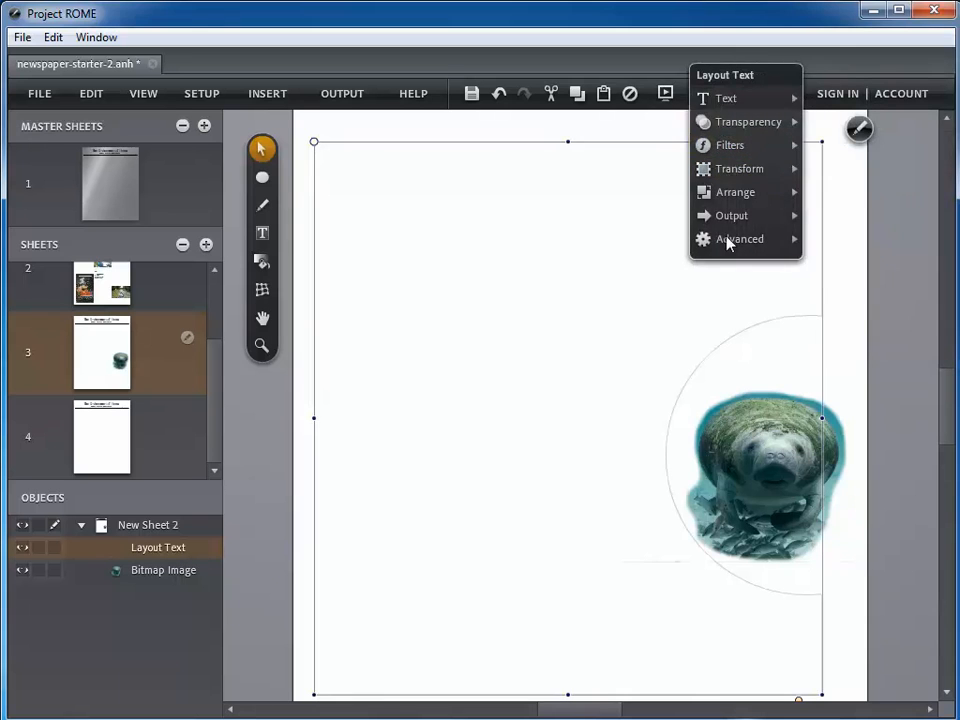
{"action": "mouse_move", "coordinate": [690, 192]}
{"action": "left_click", "coordinate": [502, 364]}
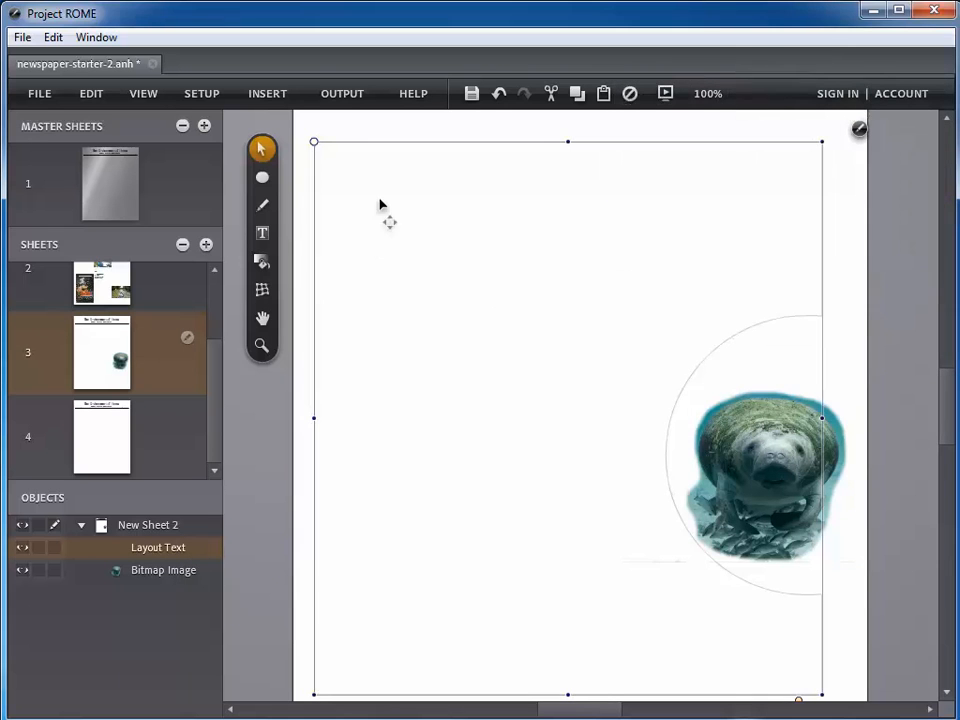
Paste the copied Lorem ipsum article text into the shaped text box and deselect the box.
{"action": "double_click", "coordinate": [380, 203]}
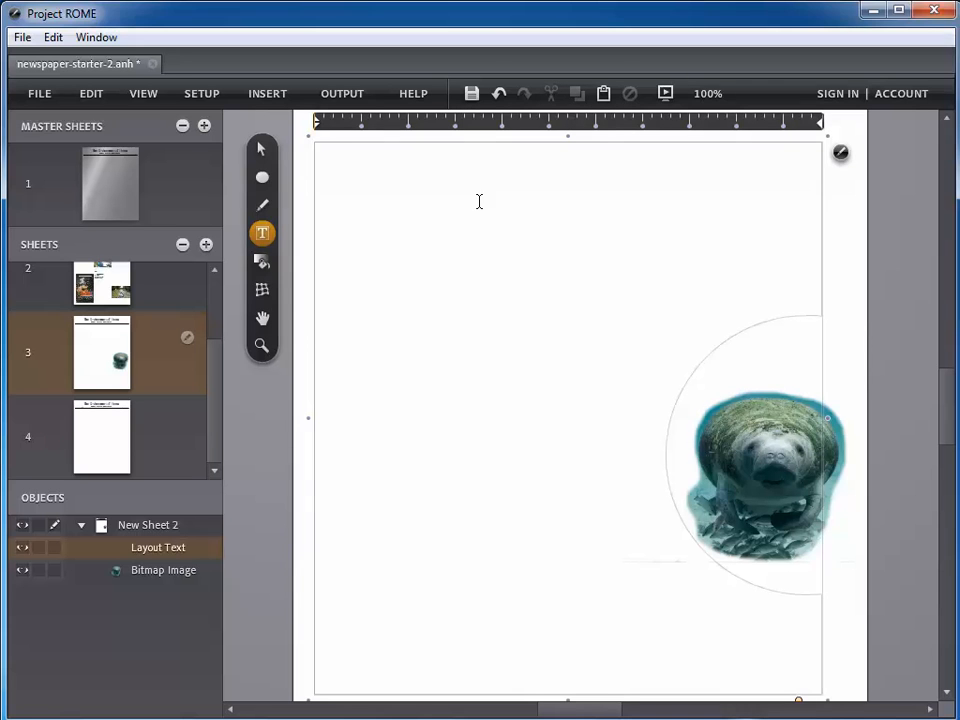
{"action": "key", "text": "ctrl+v"}
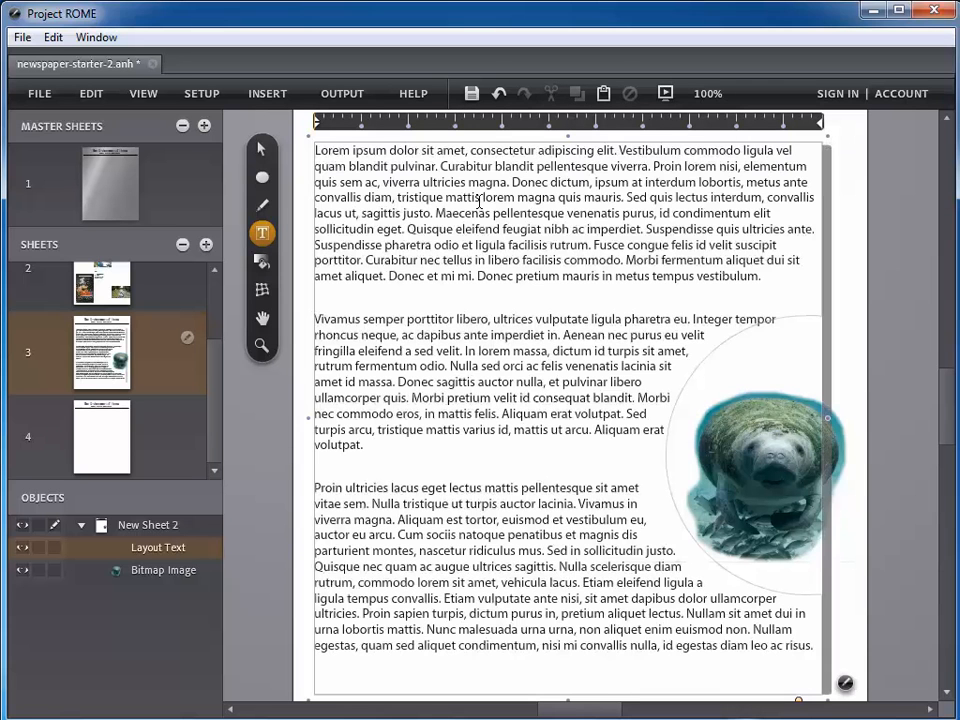
{"action": "left_click", "coordinate": [261, 151]}
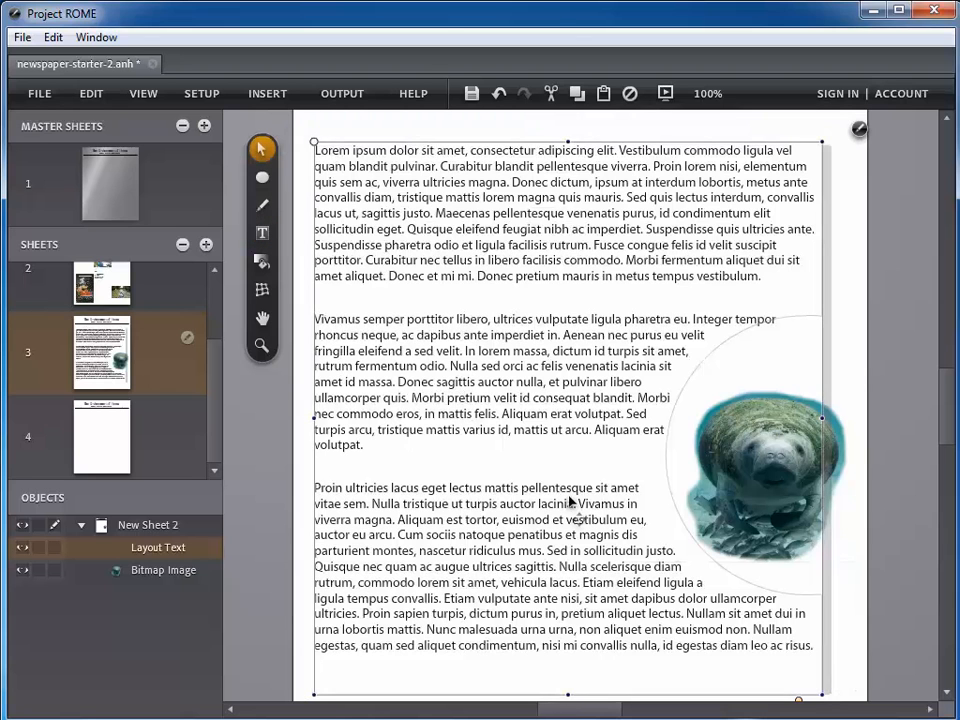
{"action": "left_click", "coordinate": [865, 375]}
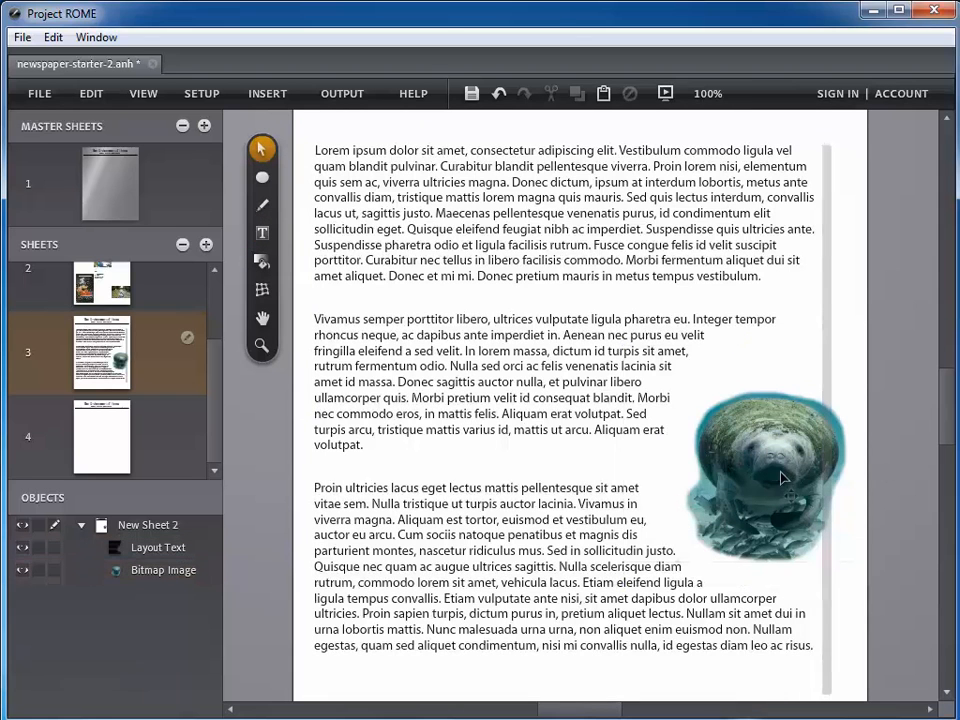
Move the shaped text box slightly down the page so its curved cut-out is better centred around the manatee.
{"action": "left_click", "coordinate": [586, 353]}
{"action": "left_click_drag", "start_coordinate": [768, 468], "coordinate": [762, 500]}
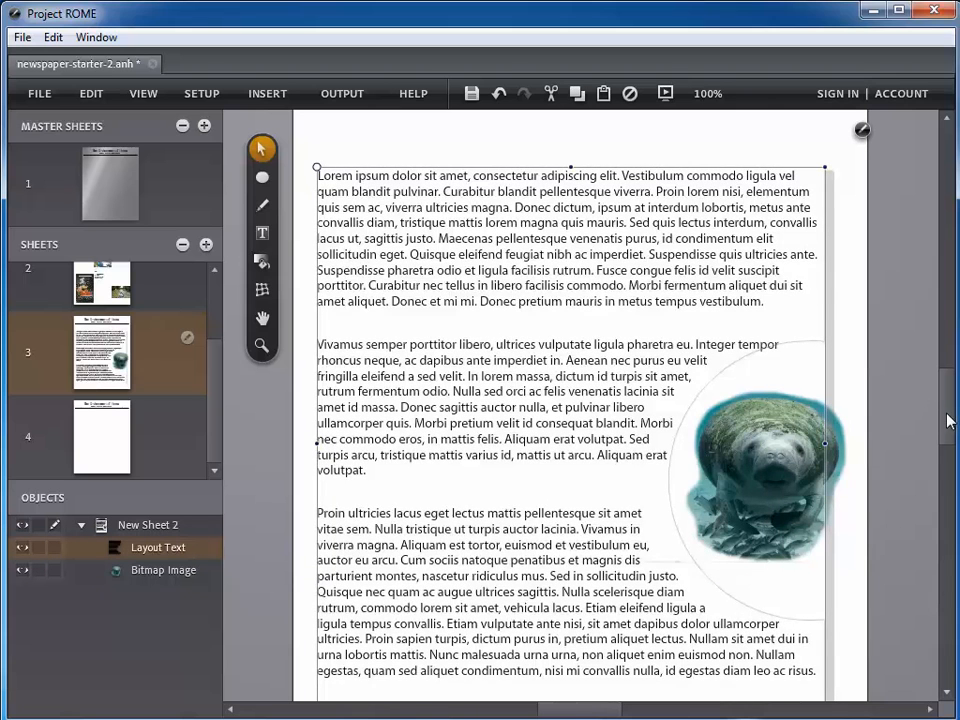
{"action": "mouse_move", "coordinate": [950, 420]}
{"action": "left_mouse_down"}
{"action": "mouse_move", "coordinate": [945, 439]}
{"action": "mouse_move", "coordinate": [950, 430]}
{"action": "left_mouse_up"}
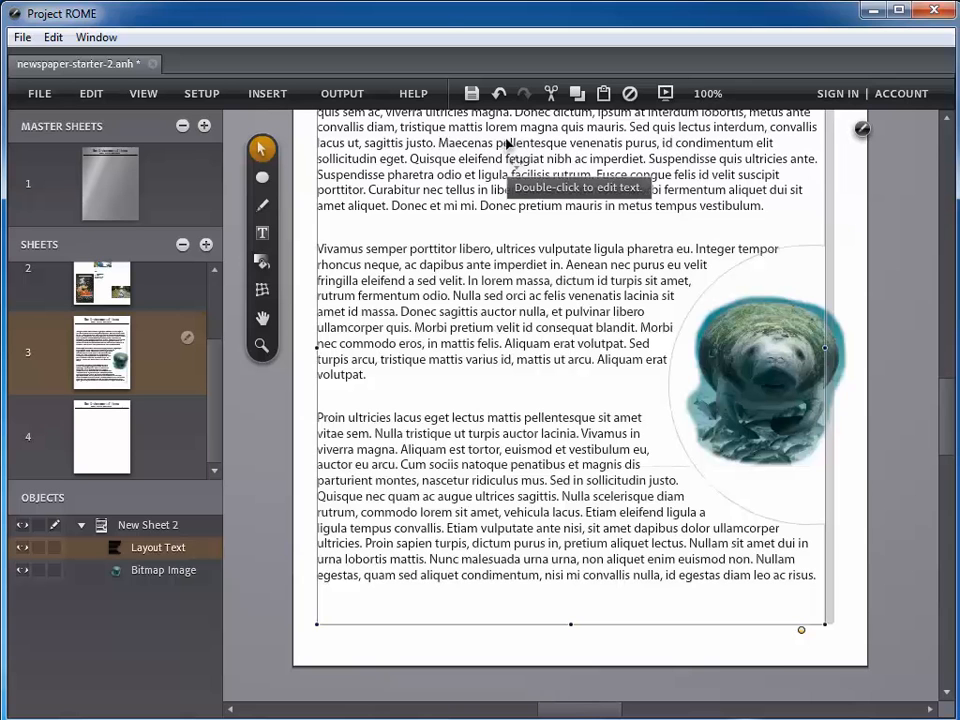
{"action": "mouse_move", "coordinate": [949, 422]}
{"action": "left_mouse_down"}
{"action": "mouse_move", "coordinate": [950, 407]}
{"action": "mouse_move", "coordinate": [951, 422]}
{"action": "left_mouse_up"}
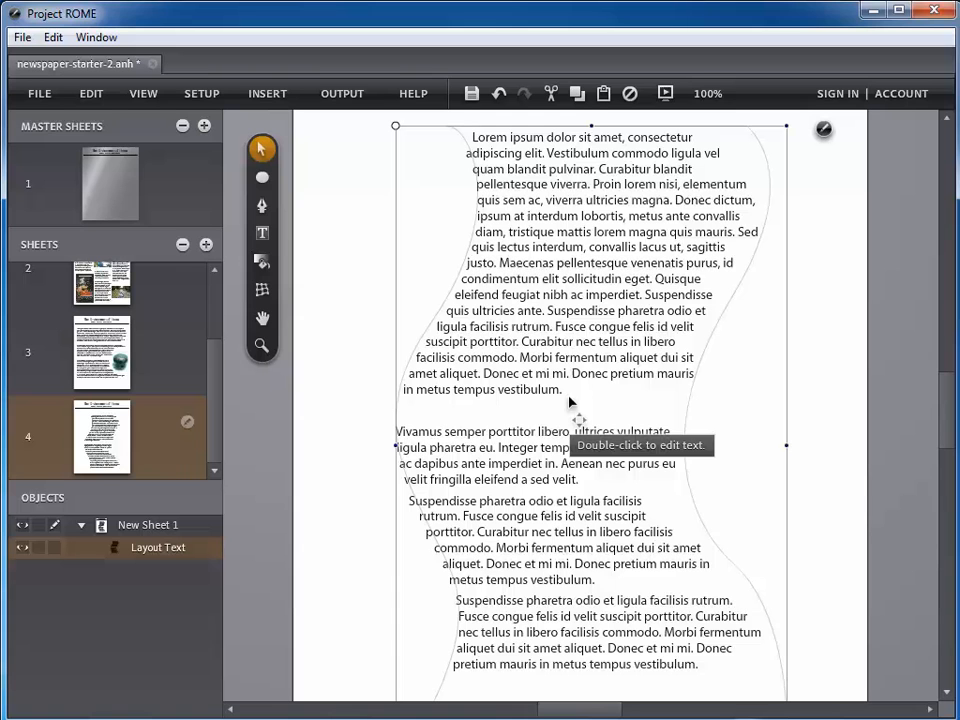
Review the newspaper's output settings for PDF and Interactive PDF File.
{"action": "left_click", "coordinate": [337, 95]}
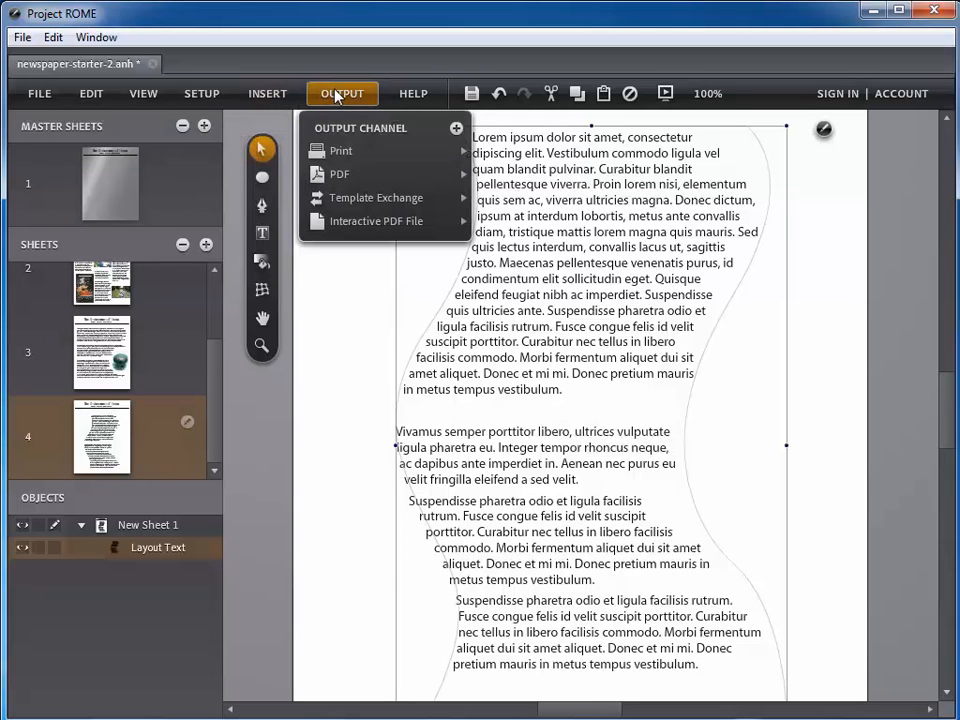
{"action": "mouse_move", "coordinate": [331, 175]}
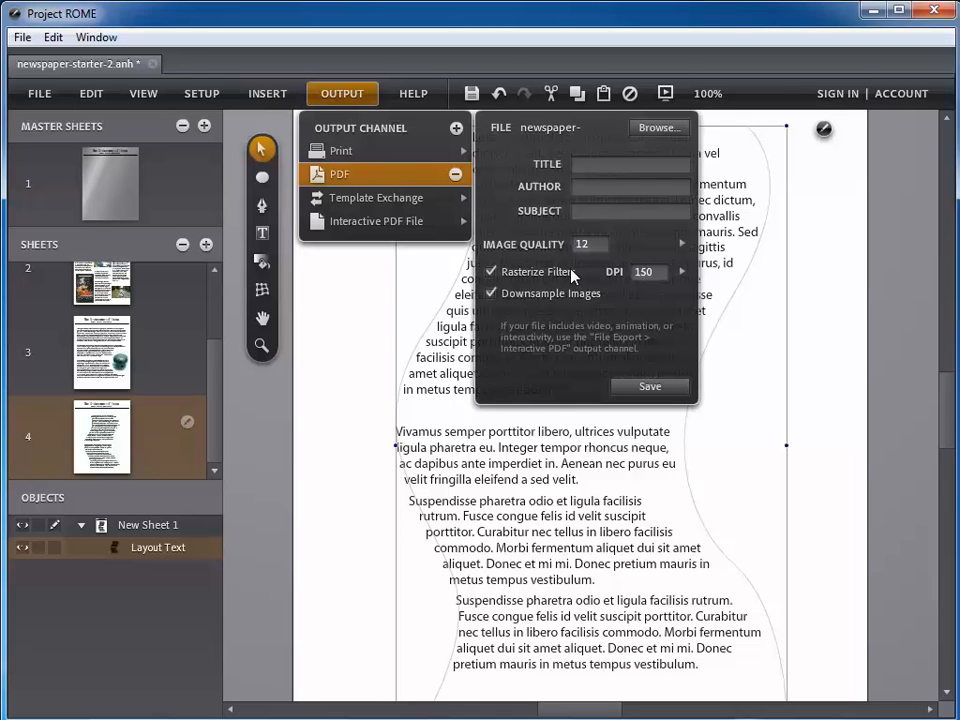
{"action": "left_click", "coordinate": [408, 222]}
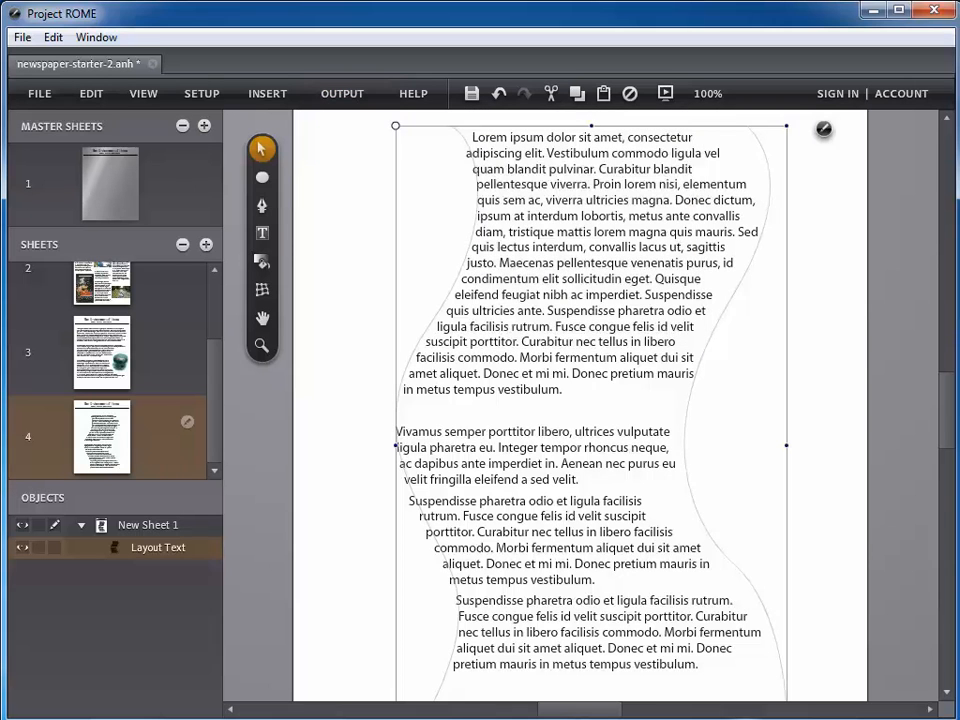
Switch to Adobe Reader, examine the text layout on pages 2 to 4 of newspaper-demo2.pdf, and close the document.
{"action": "left_click", "coordinate": [321, 719]}
{"action": "left_click", "coordinate": [258, 703]}
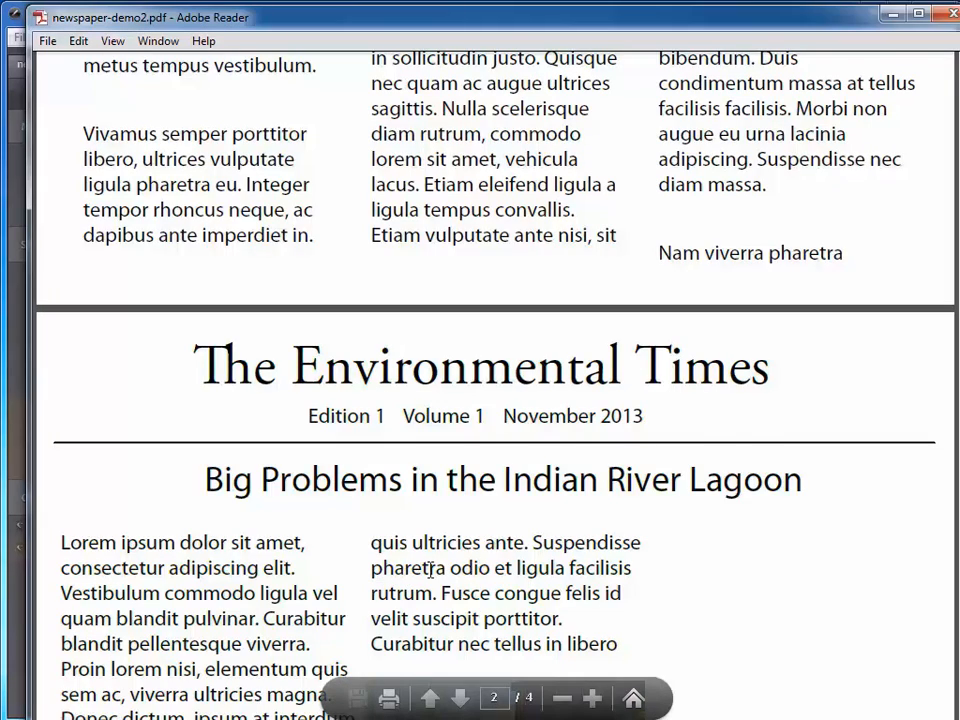
{"action": "scroll", "coordinate": [532, 510], "scroll_direction": "down", "scroll_amount": 3}
{"action": "scroll", "coordinate": [532, 510], "scroll_direction": "down", "scroll_amount": 5}
{"action": "scroll", "coordinate": [533, 514], "scroll_direction": "down", "scroll_amount": 10}
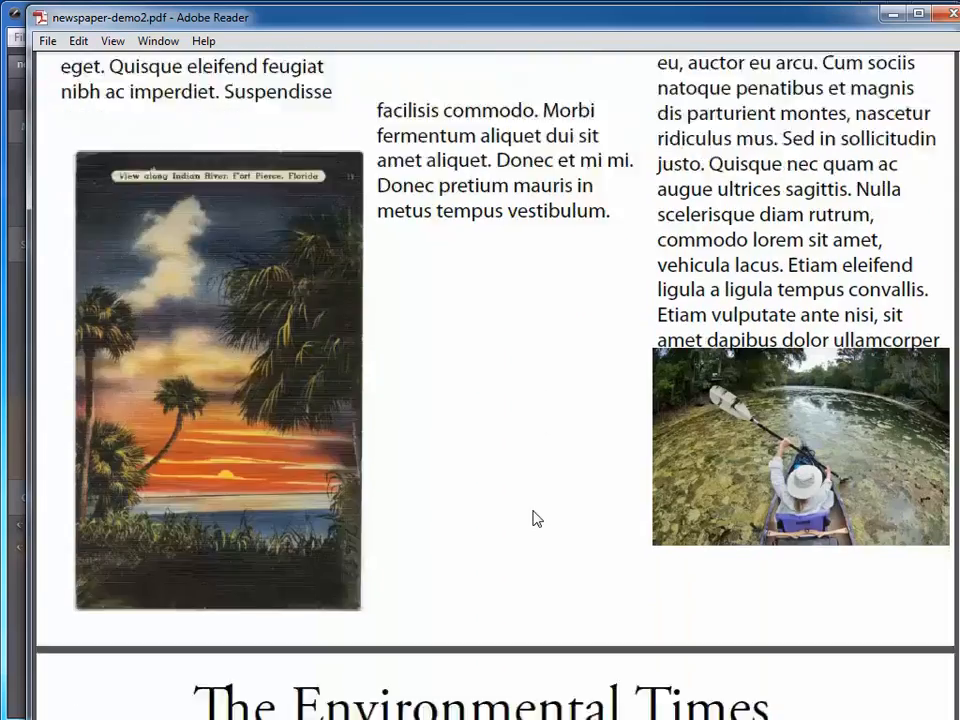
{"action": "scroll", "coordinate": [533, 514], "scroll_direction": "down", "scroll_amount": 11}
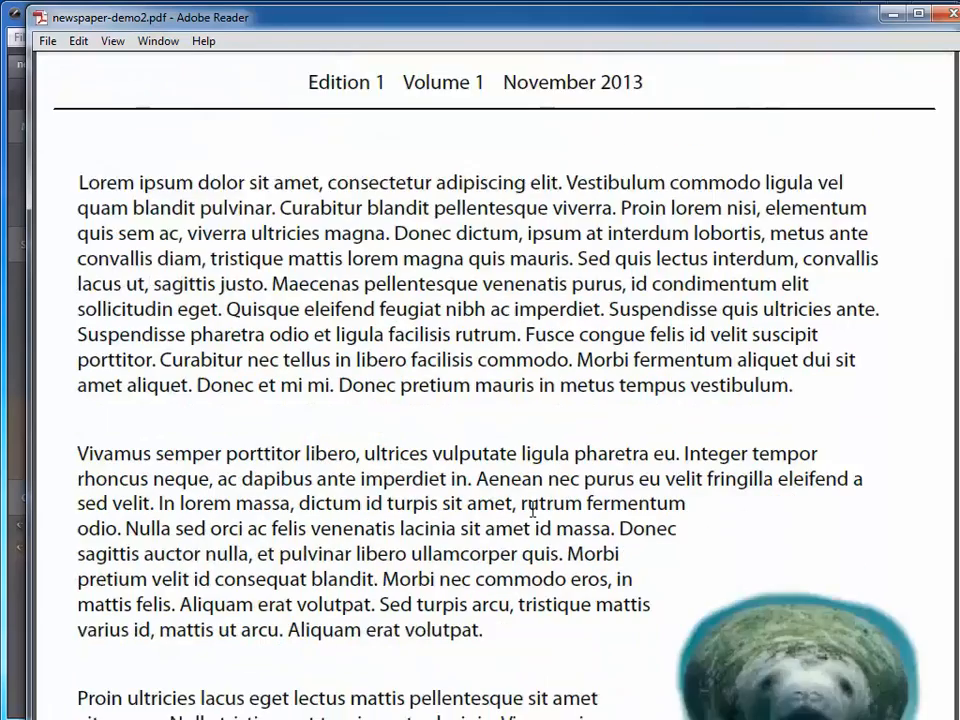
{"action": "scroll", "coordinate": [533, 510], "scroll_direction": "down", "scroll_amount": 12}
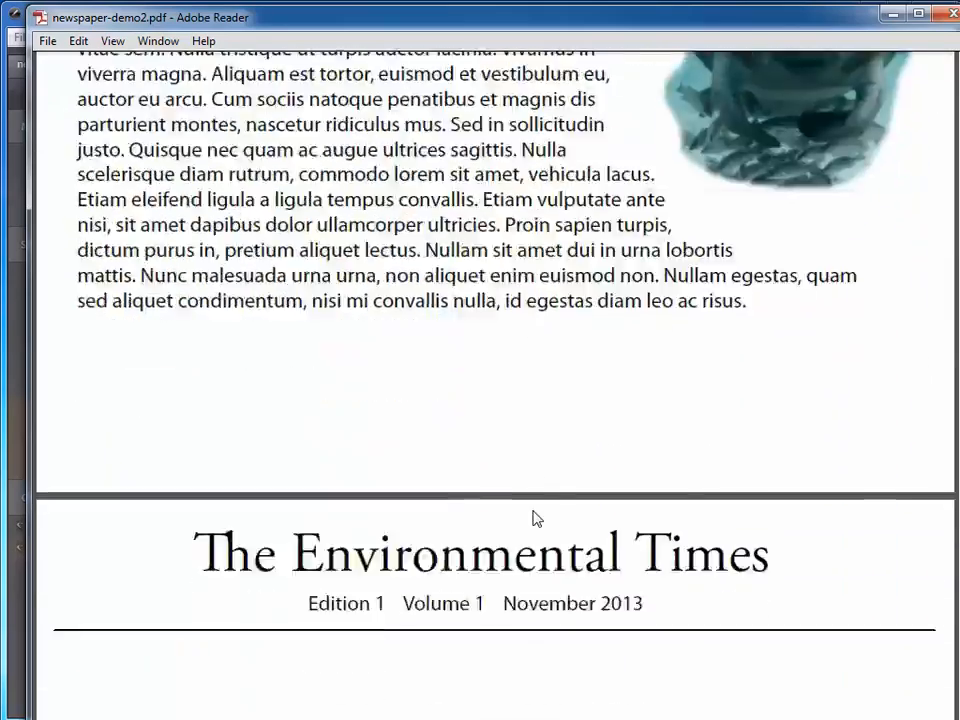
{"action": "scroll", "coordinate": [533, 510], "scroll_direction": "down", "scroll_amount": 4}
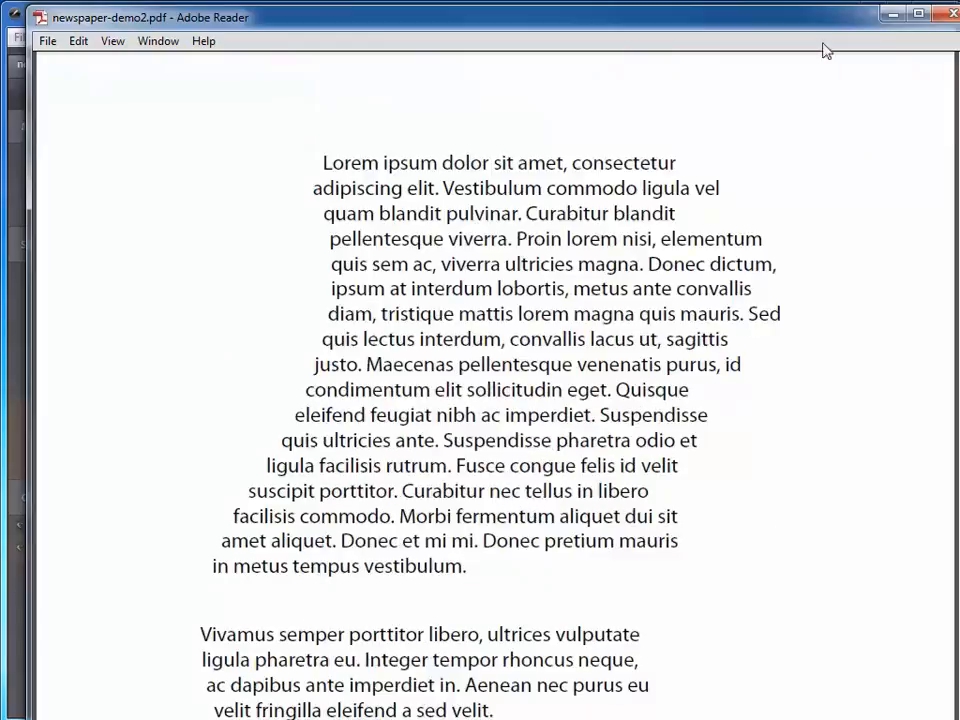
{"action": "left_click", "coordinate": [946, 13]}
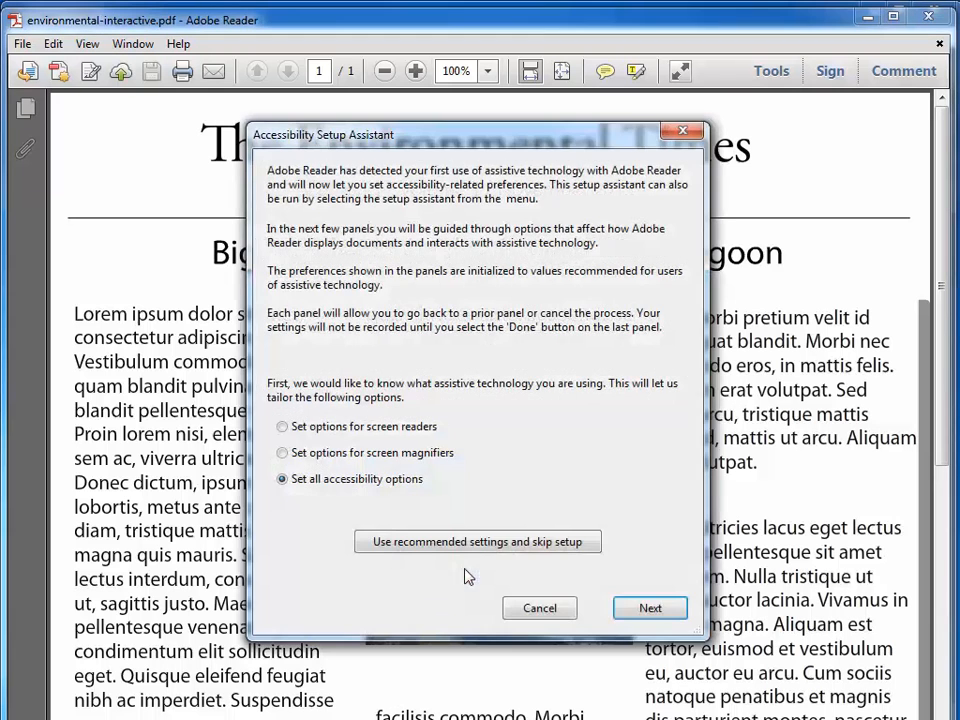
Cancel the Accessibility Setup Assistant and the Reading Untagged Document dialog to view environmental-interactive.pdf.
{"action": "left_click", "coordinate": [544, 614]}
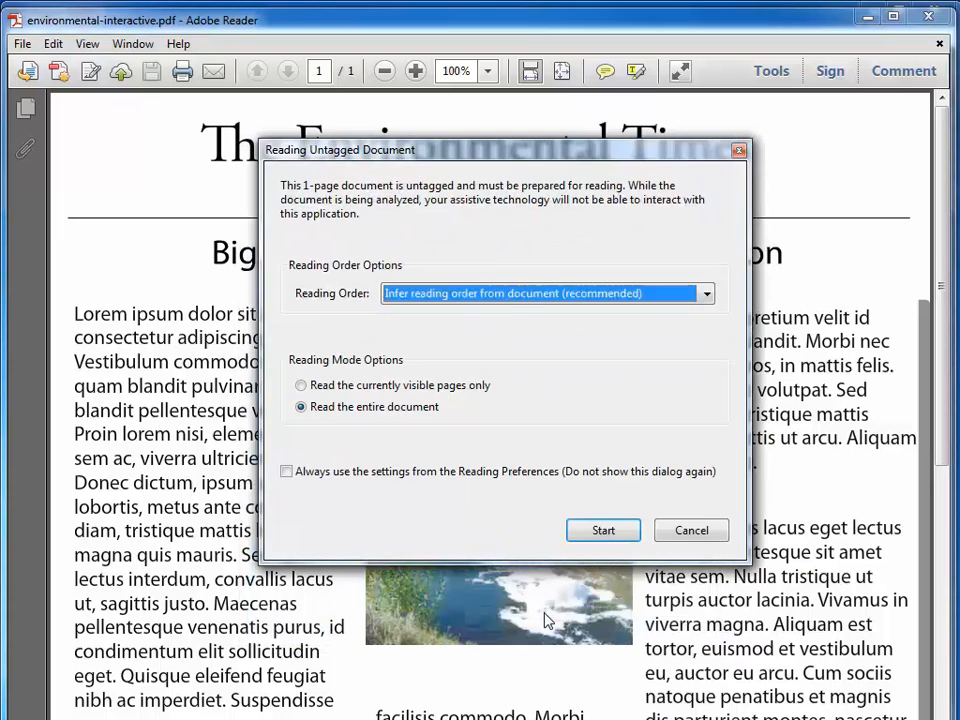
{"action": "left_click", "coordinate": [697, 534]}
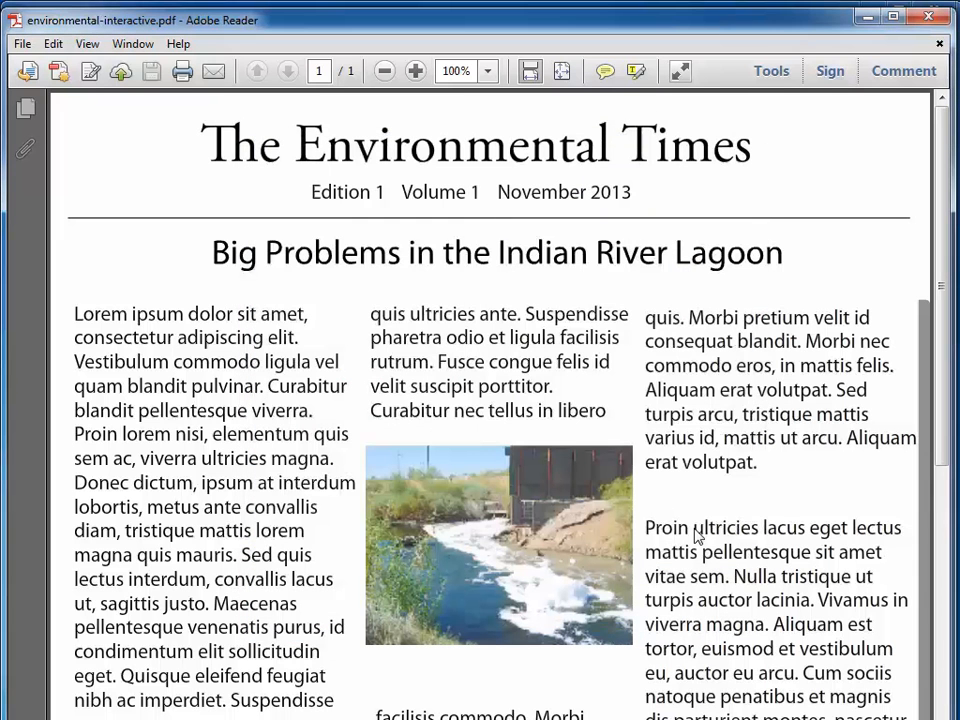